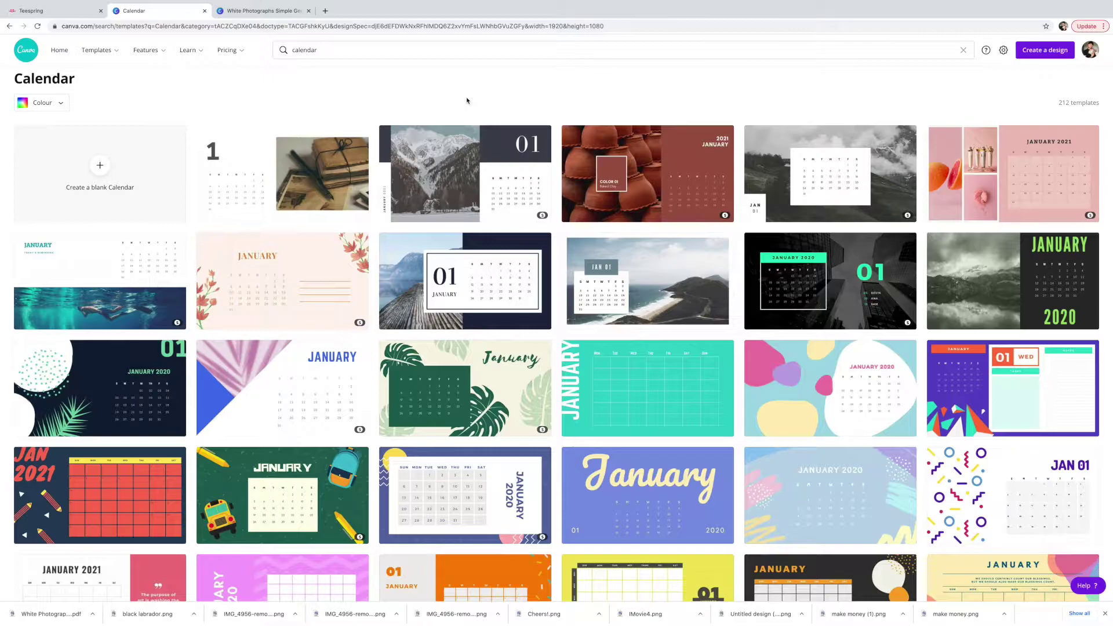
click(37, 10)
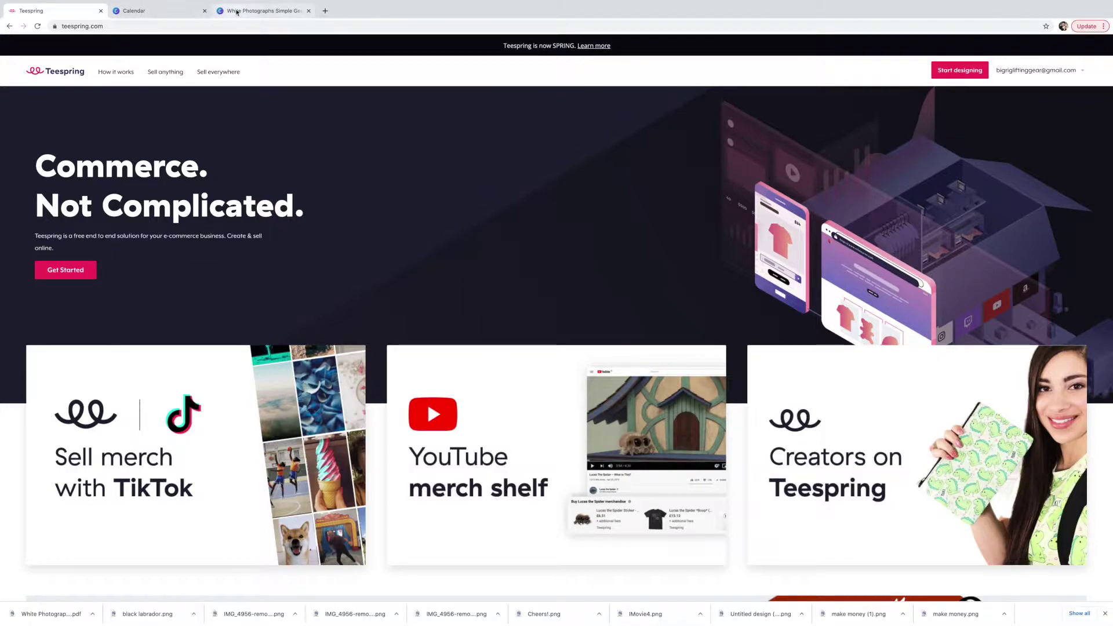
click(236, 13)
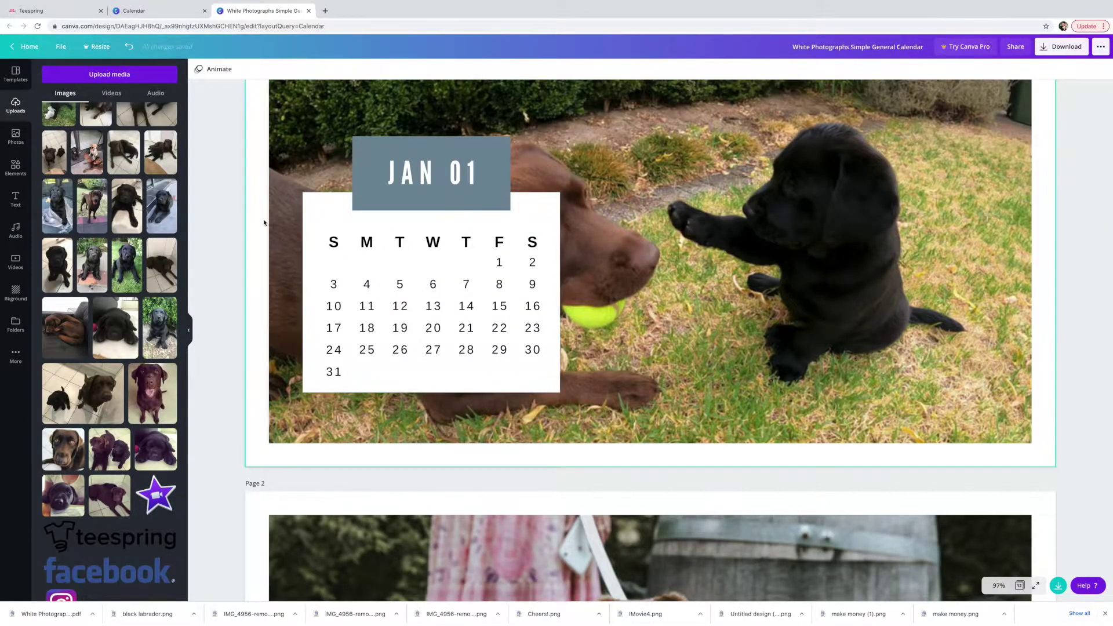
click(153, 12)
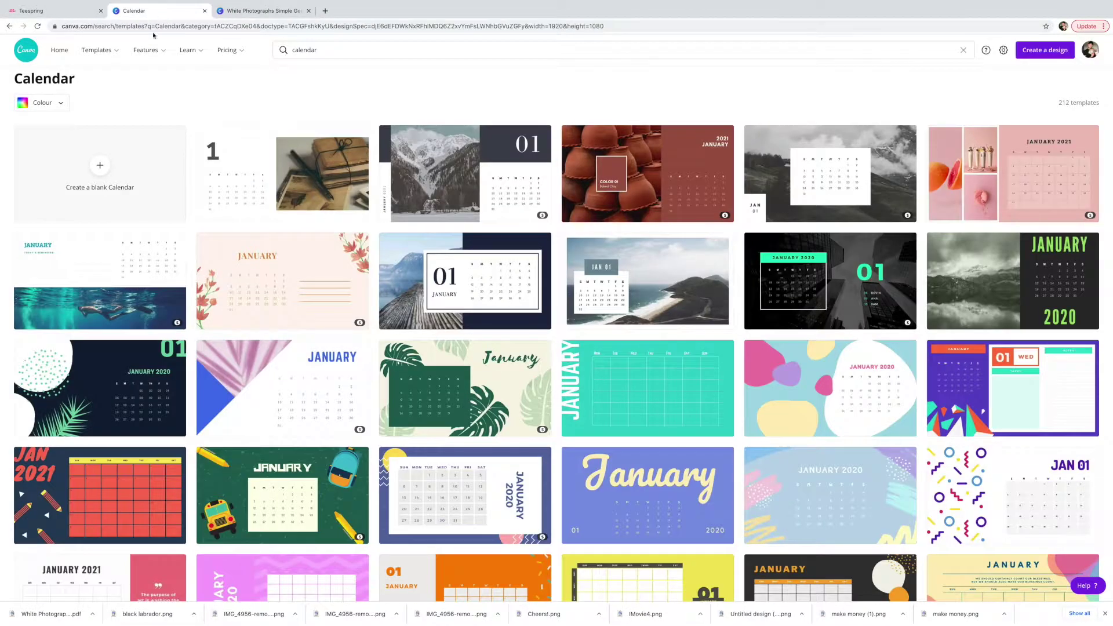
scroll(494, 251, down, 4)
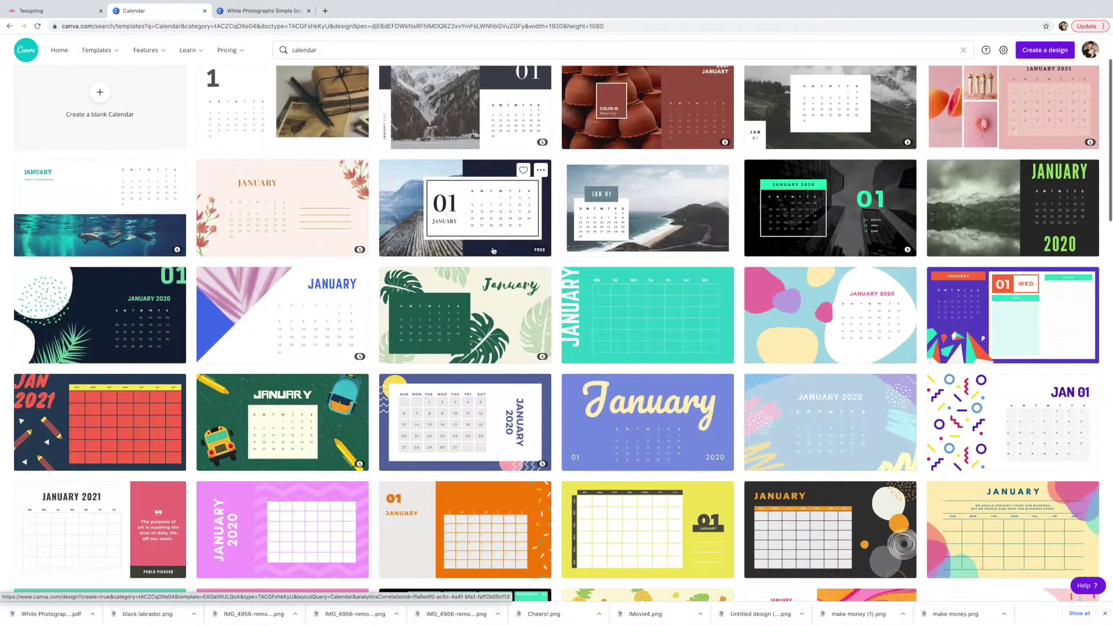
scroll(490, 254, up, 4)
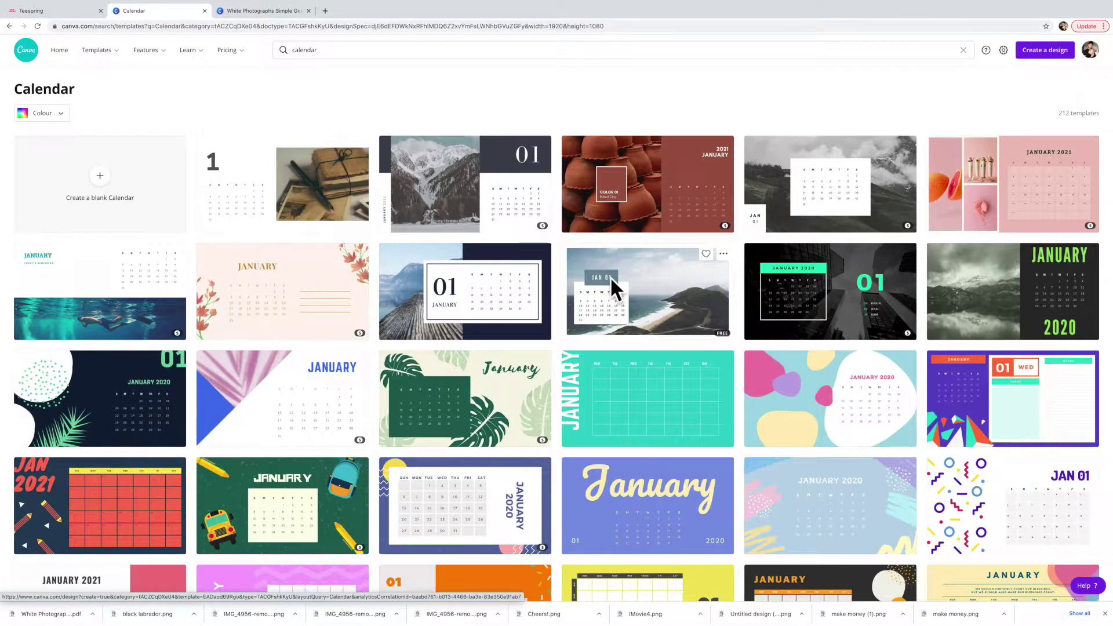
click(247, 11)
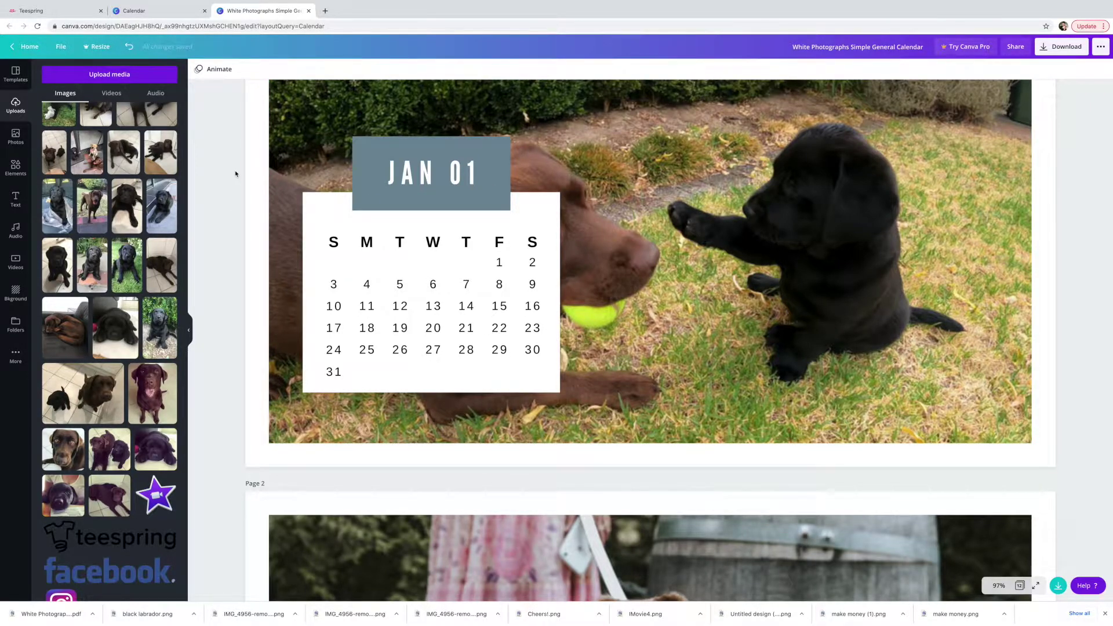
Step: Select the January dog photo and scroll down through the monthly pages to DEC 12
click(741, 171)
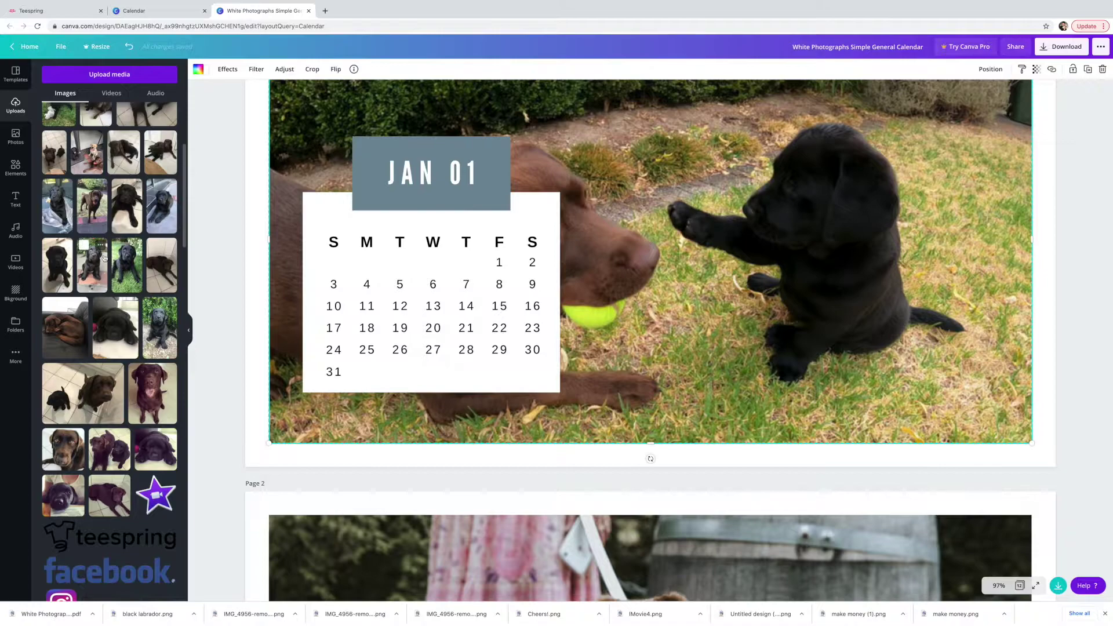
scroll(105, 259, up, 1)
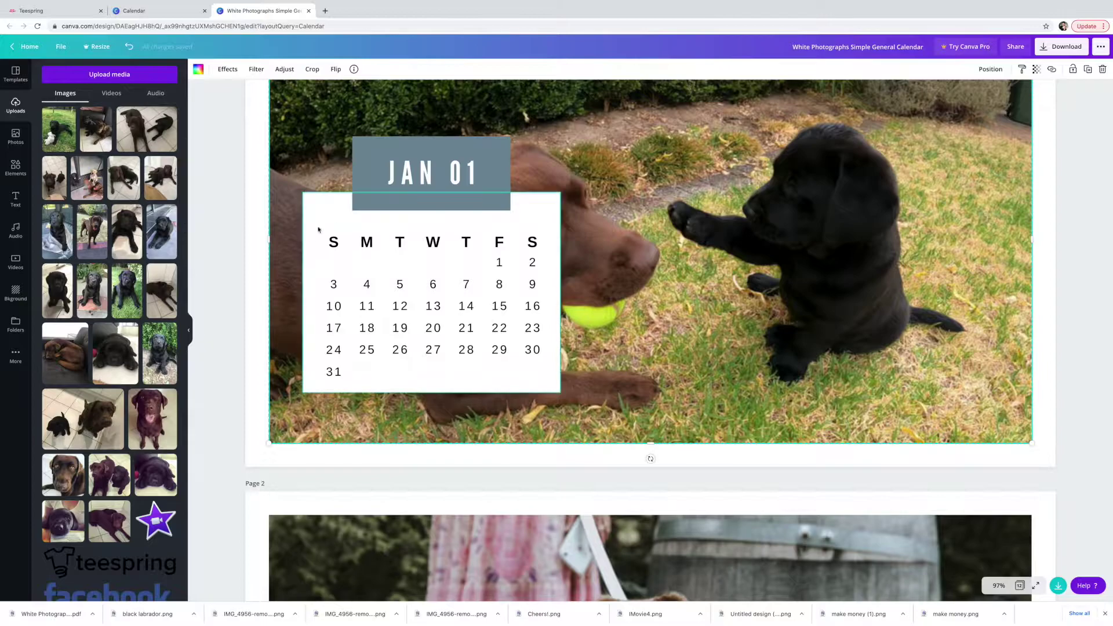
scroll(626, 201, down, 5)
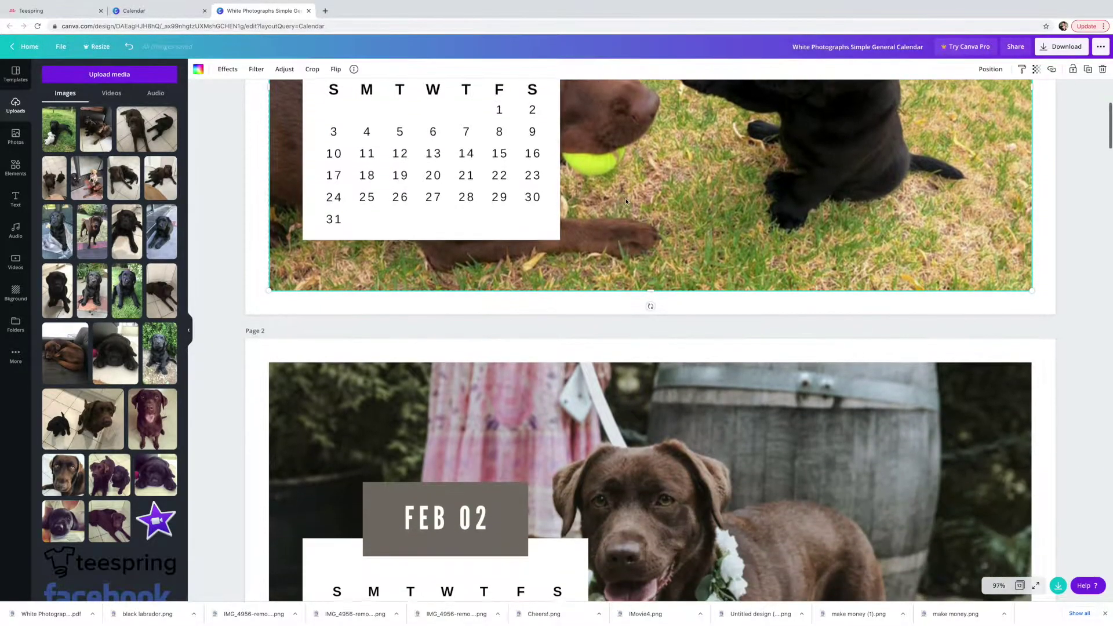
scroll(690, 358, down, 4)
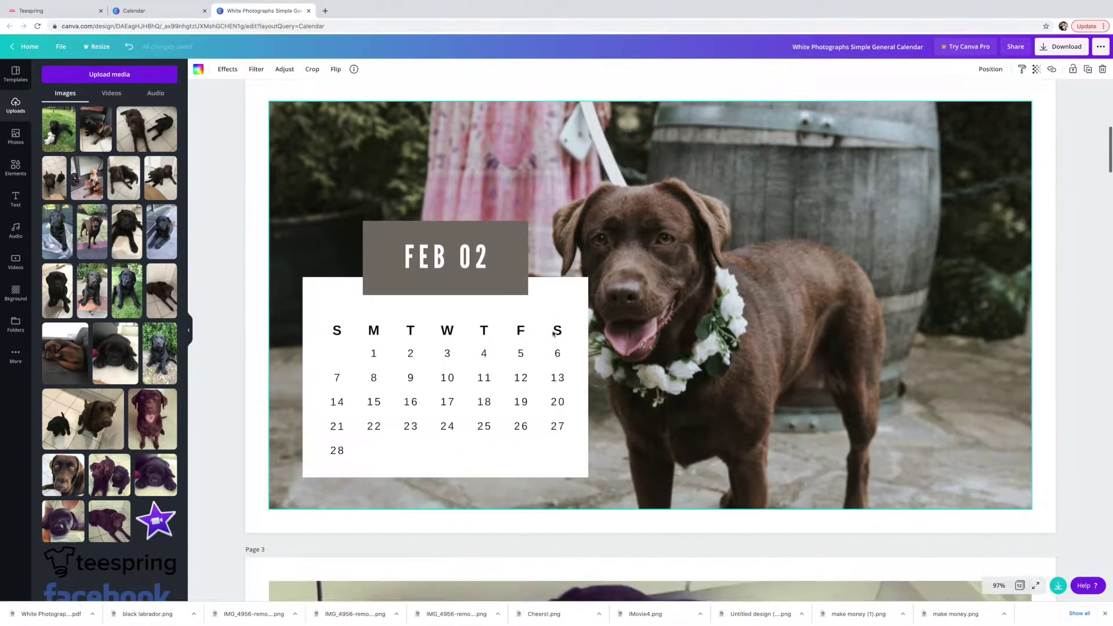
scroll(670, 267, up, 1)
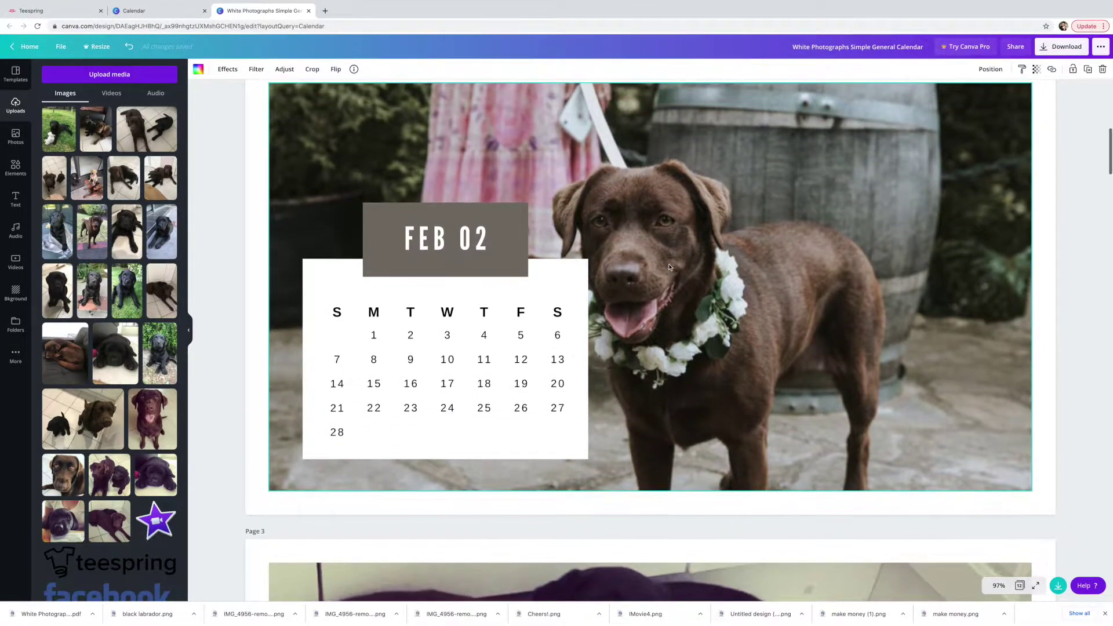
scroll(238, 261, down, 2)
scroll(754, 348, down, 5)
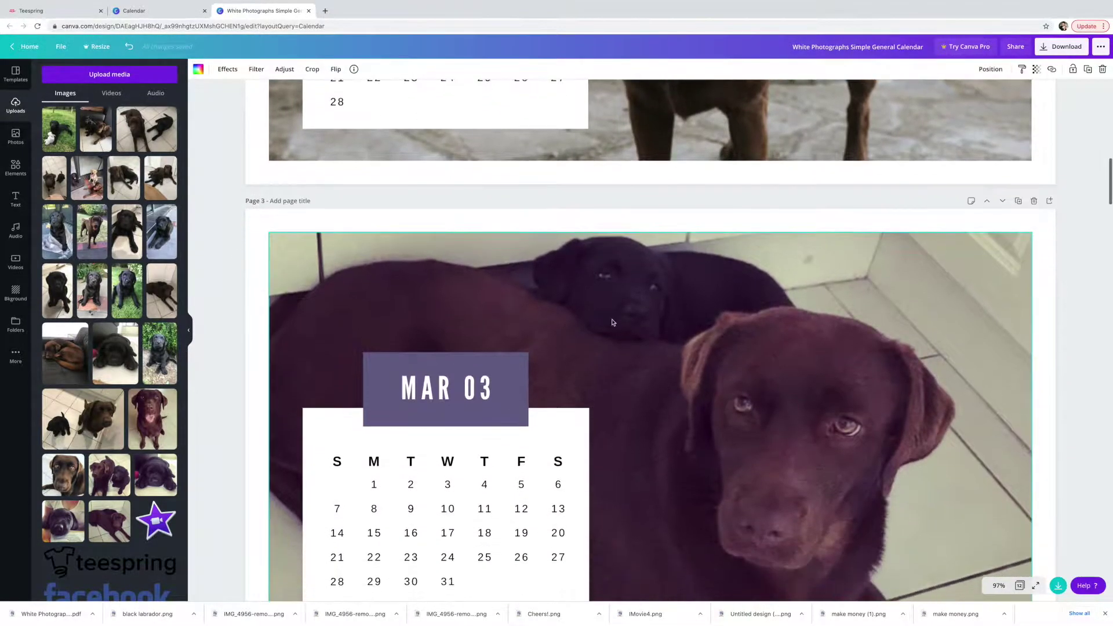
scroll(786, 362, down, 9)
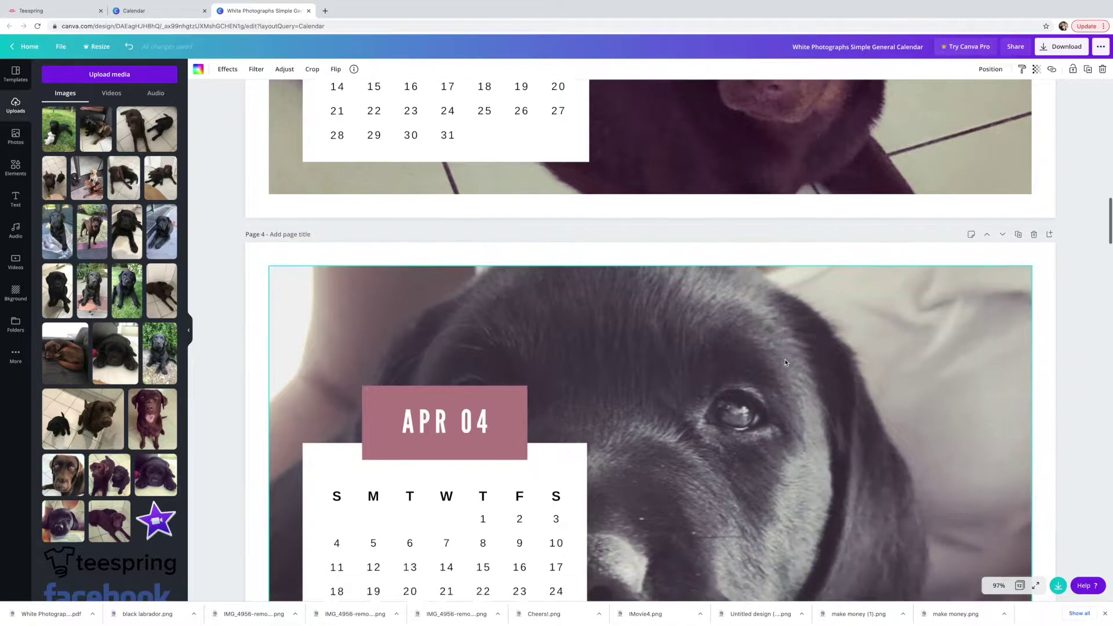
scroll(786, 359, down, 8)
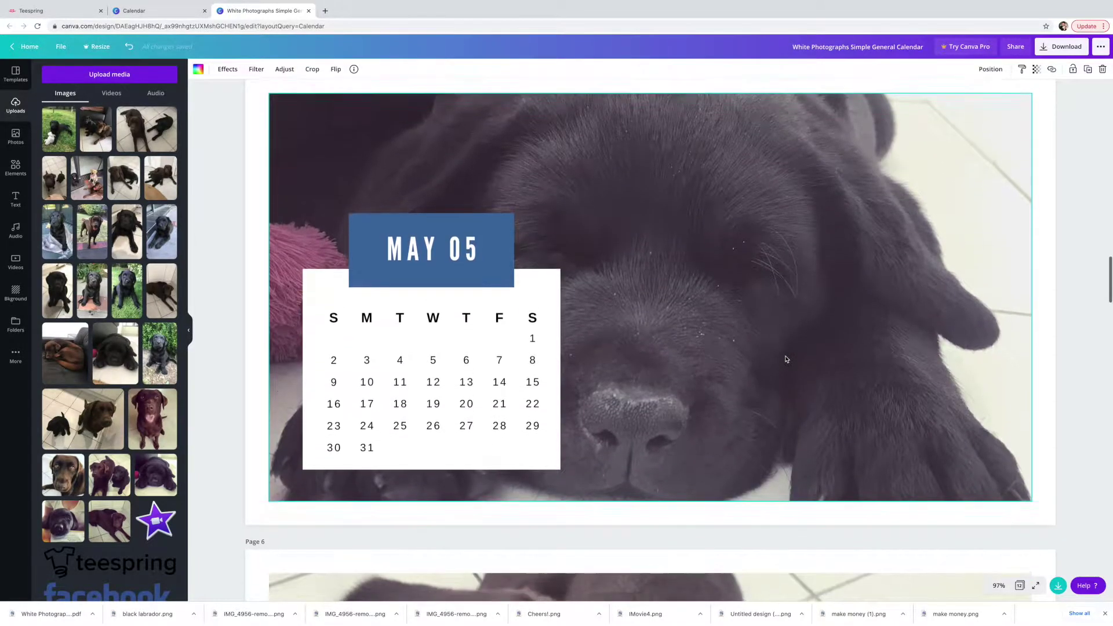
scroll(786, 359, down, 9)
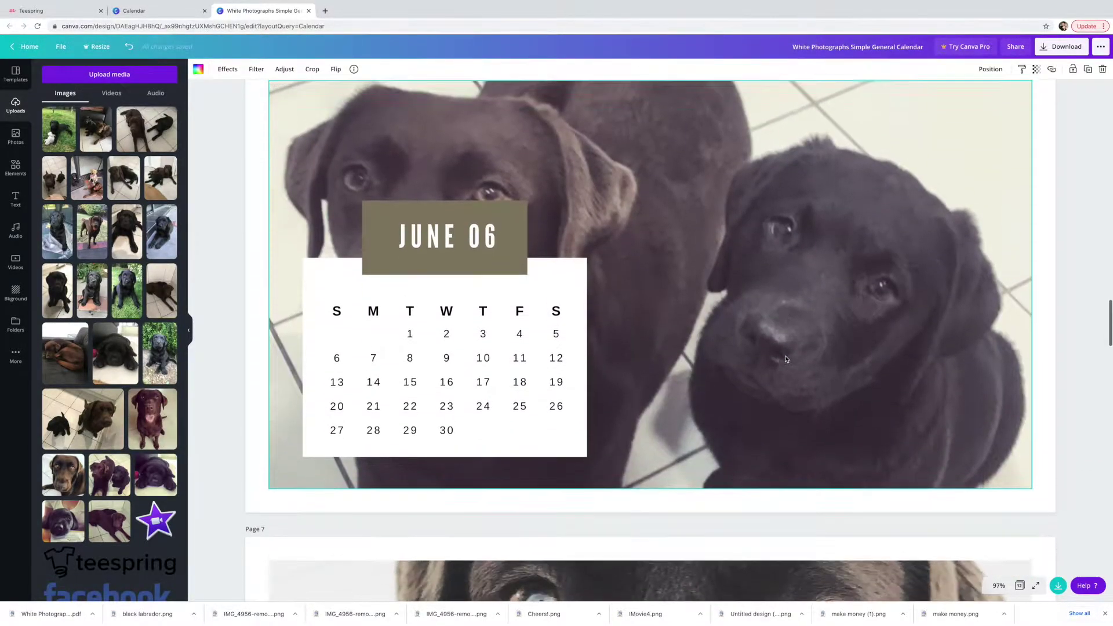
scroll(786, 359, down, 7)
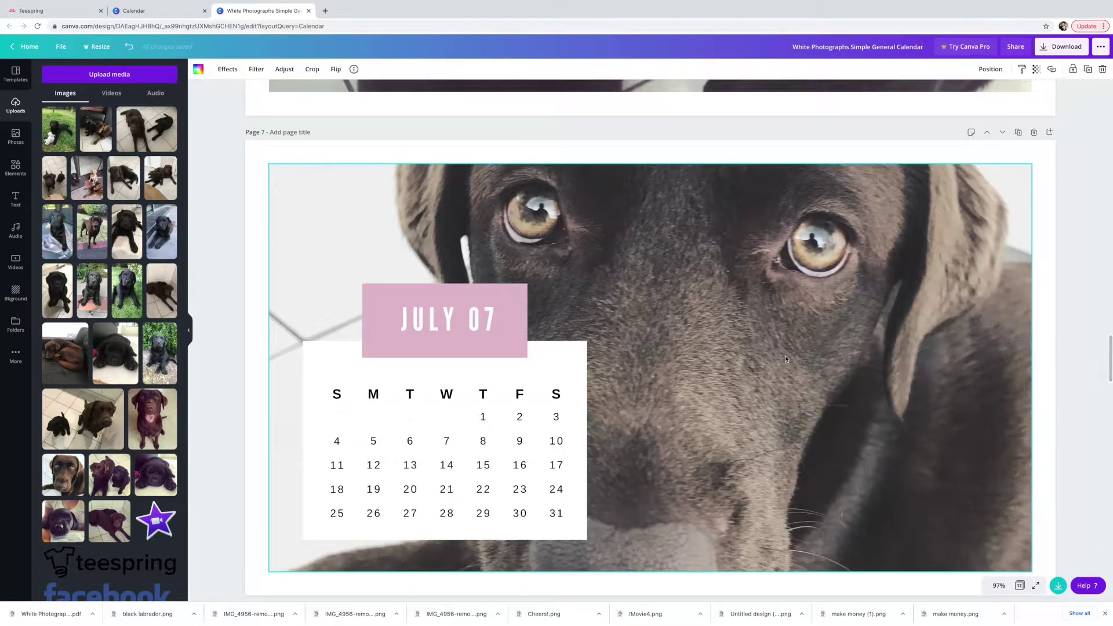
scroll(786, 359, down, 4)
scroll(786, 359, down, 10)
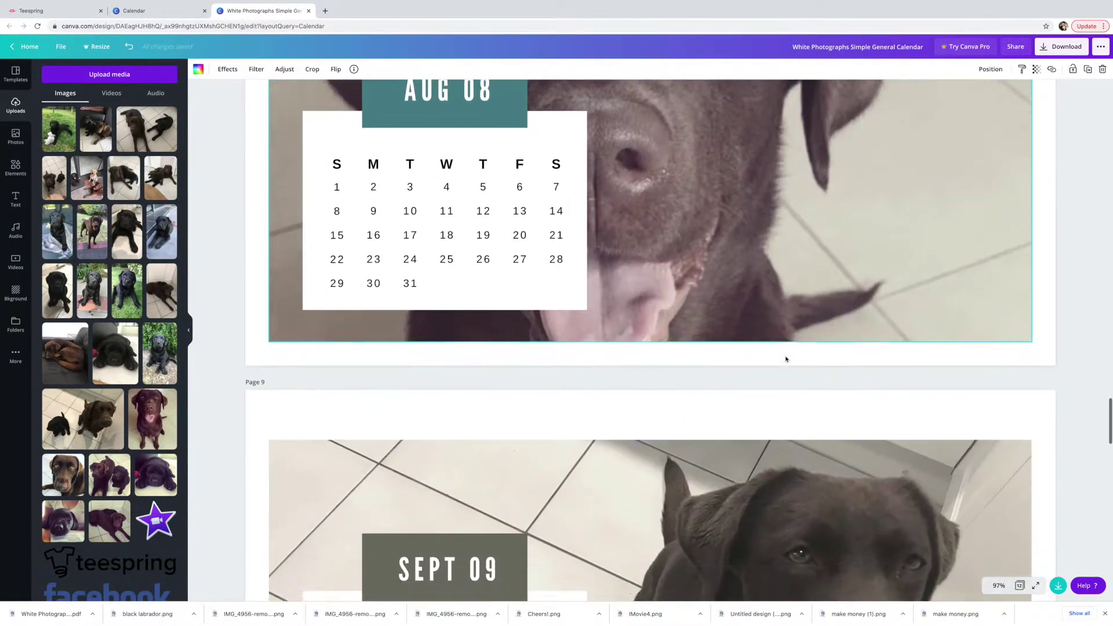
scroll(787, 359, down, 10)
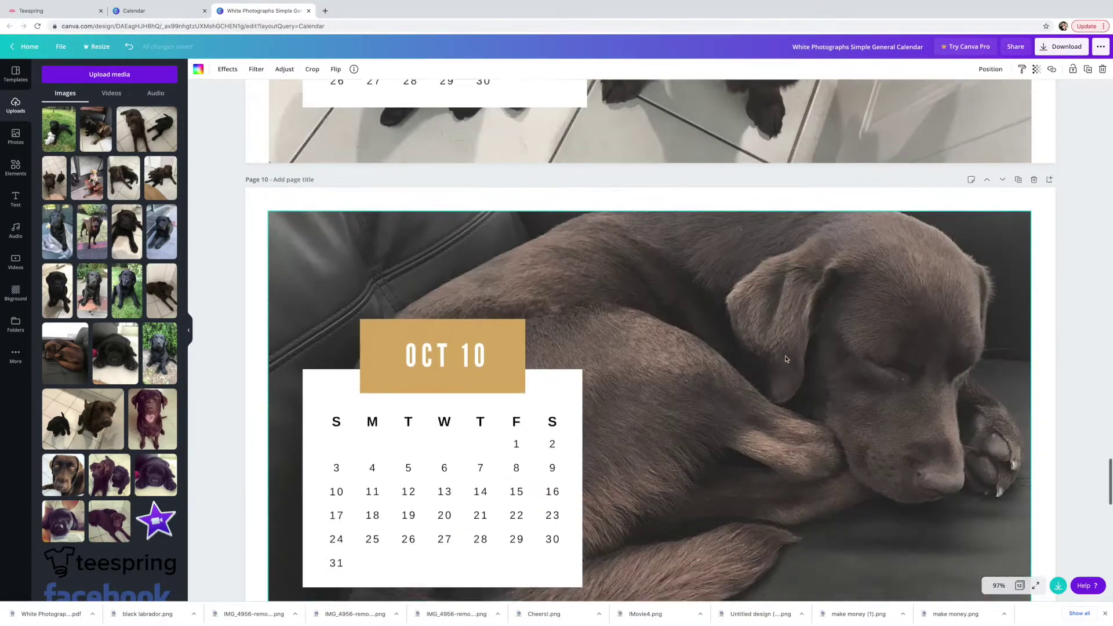
scroll(787, 359, down, 10)
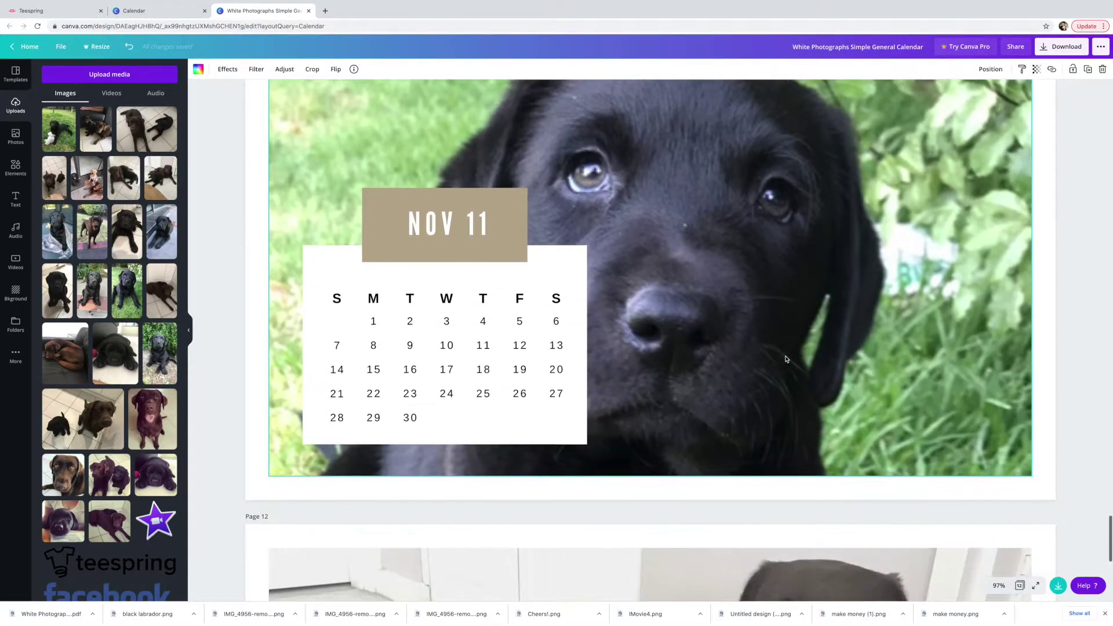
scroll(787, 359, down, 9)
Step: Scroll back up through the calendar's monthly pages toward the start
scroll(786, 359, up, 10)
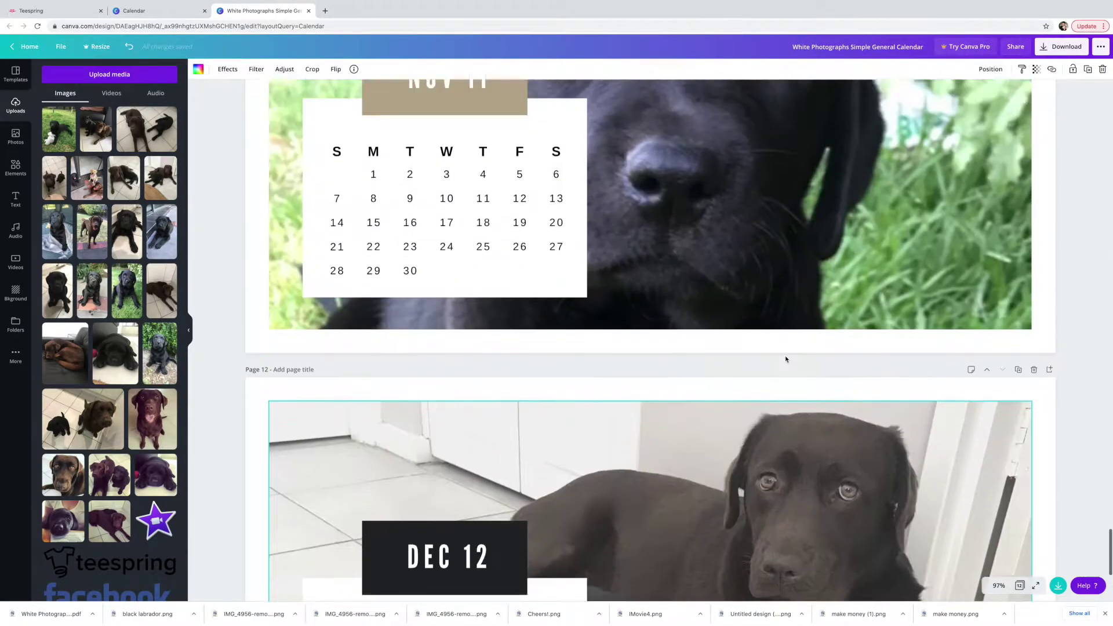
scroll(787, 359, up, 10)
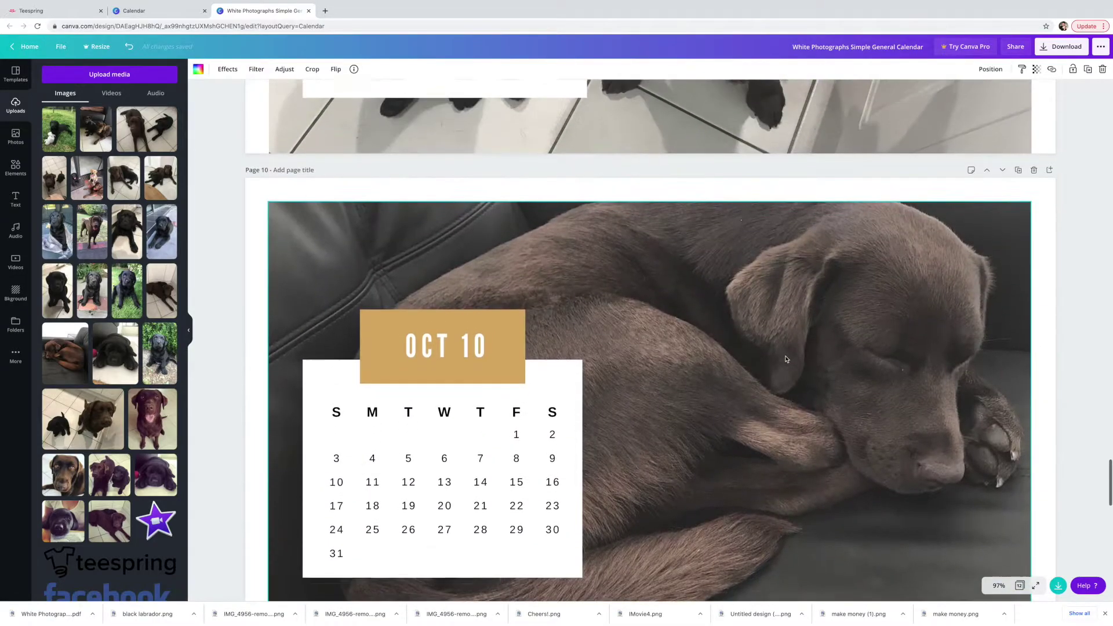
scroll(786, 359, up, 15)
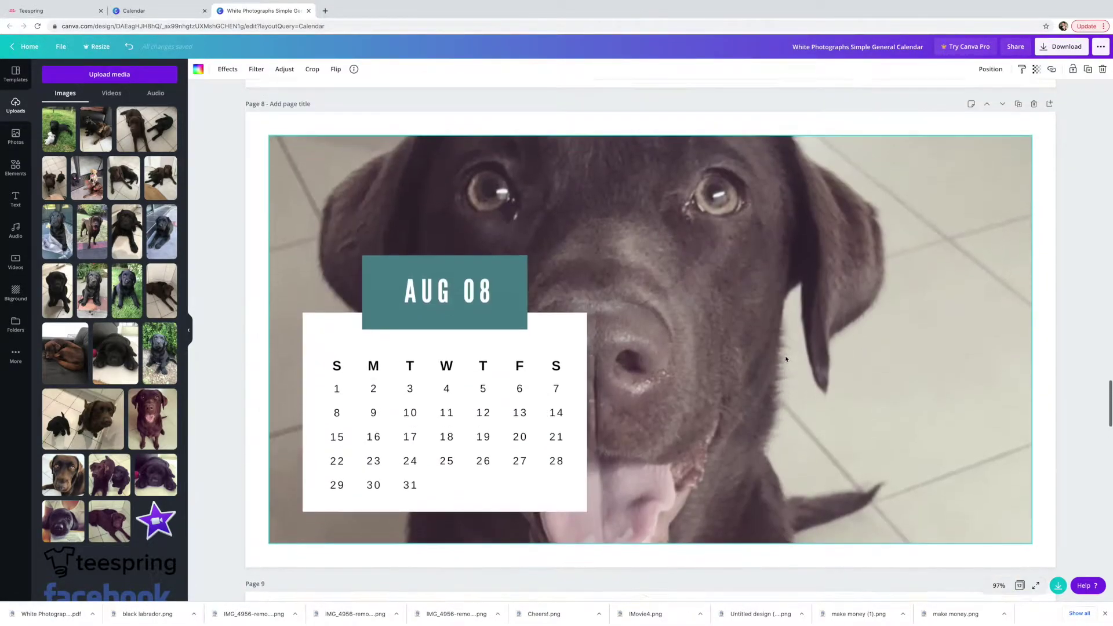
scroll(786, 359, up, 15)
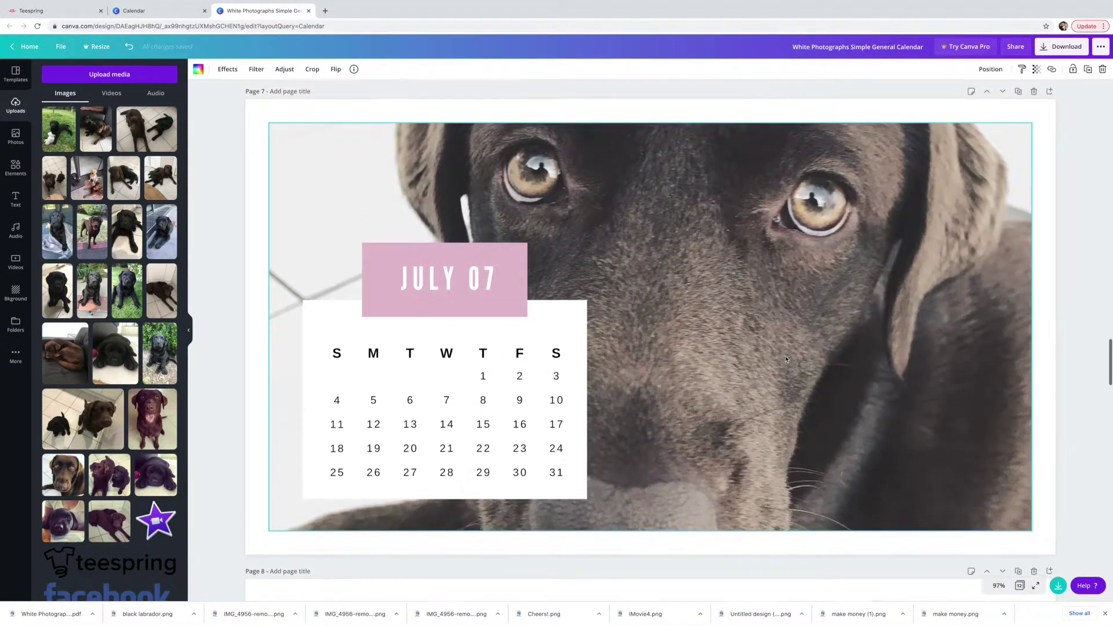
scroll(787, 359, up, 3)
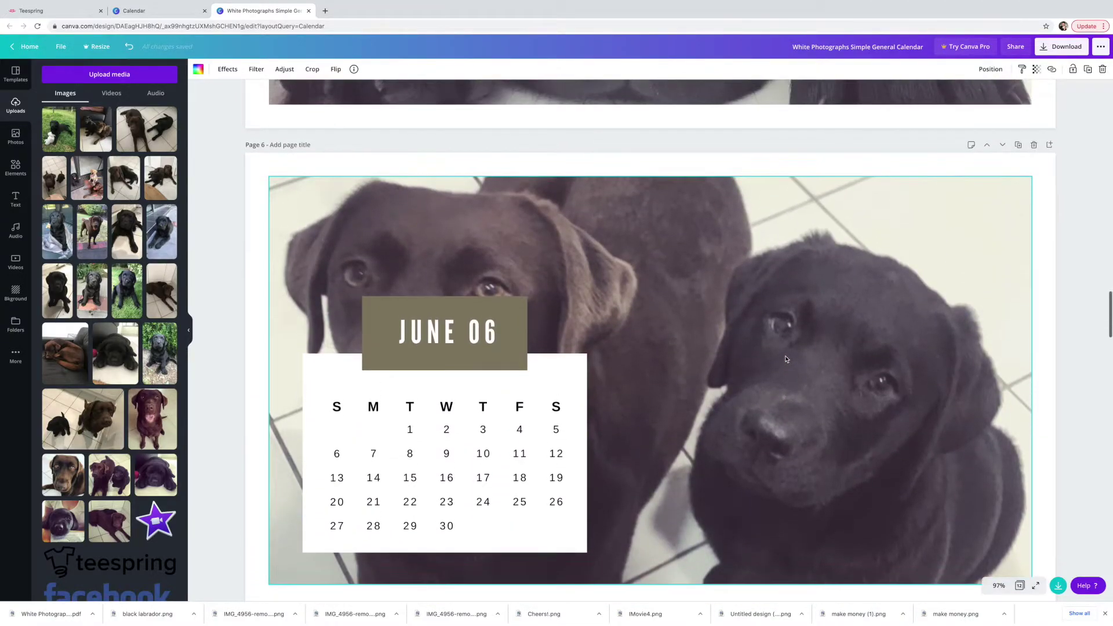
scroll(786, 359, up, 8)
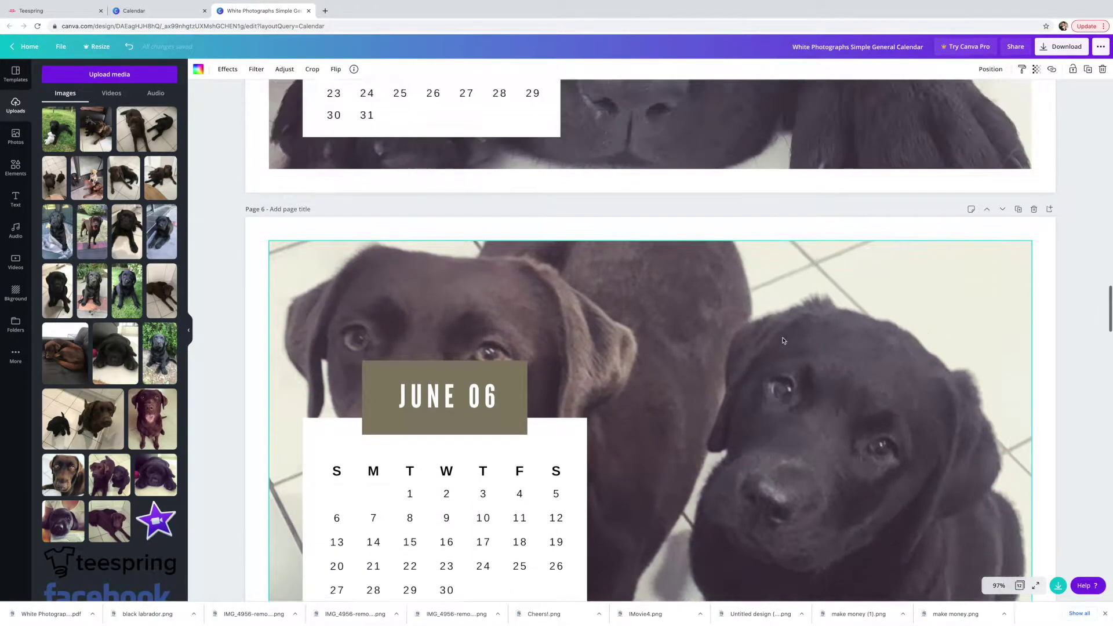
scroll(783, 341, up, 9)
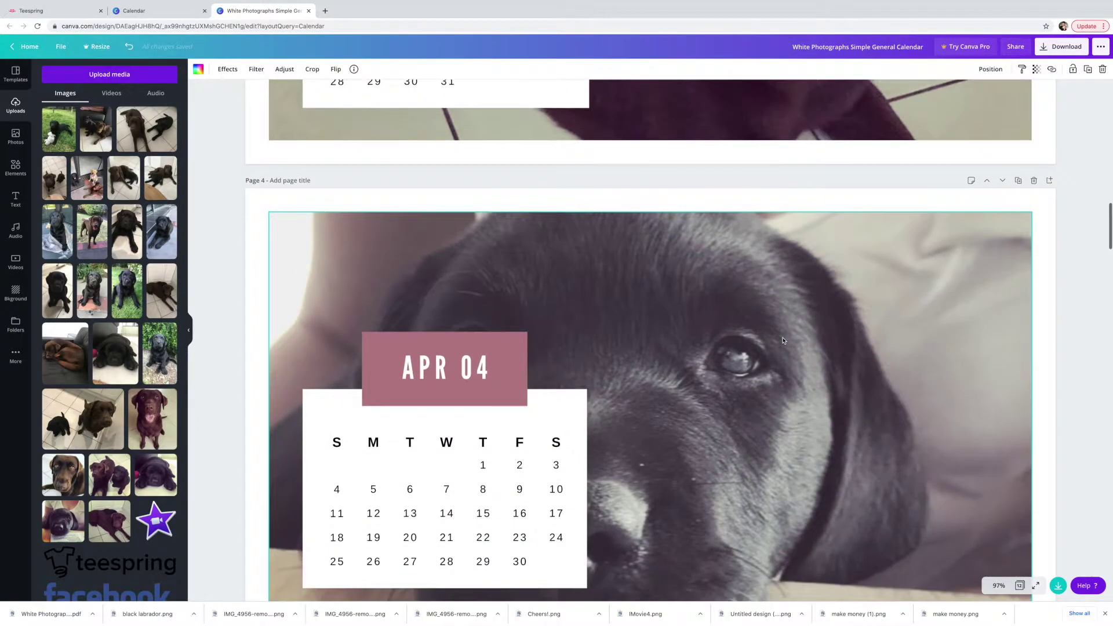
scroll(783, 341, up, 7)
scroll(783, 341, up, 2)
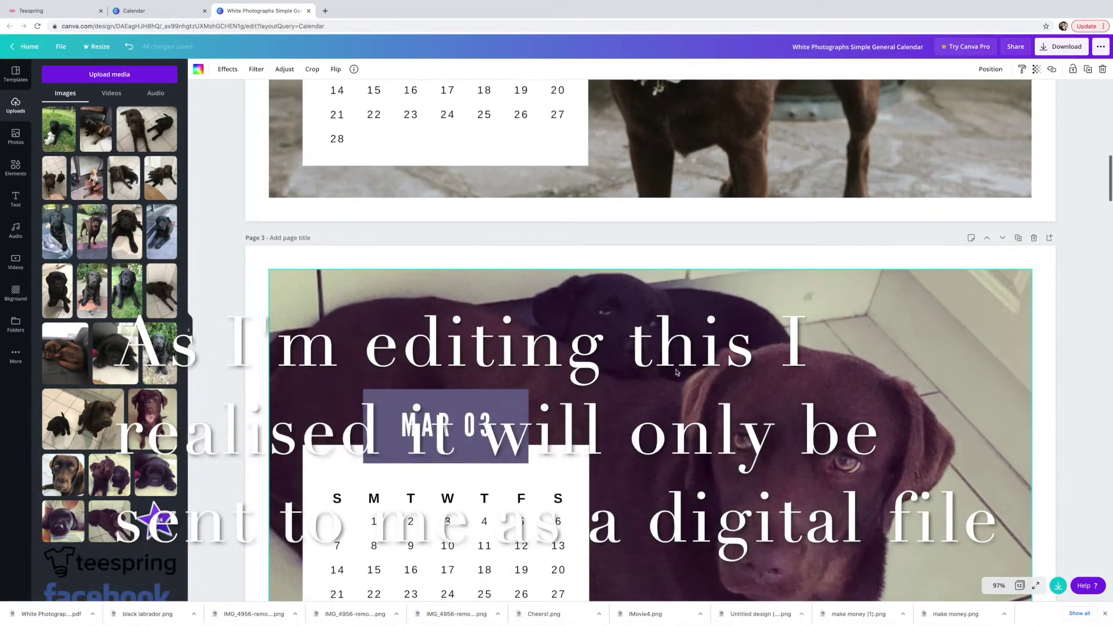
scroll(697, 383, up, 15)
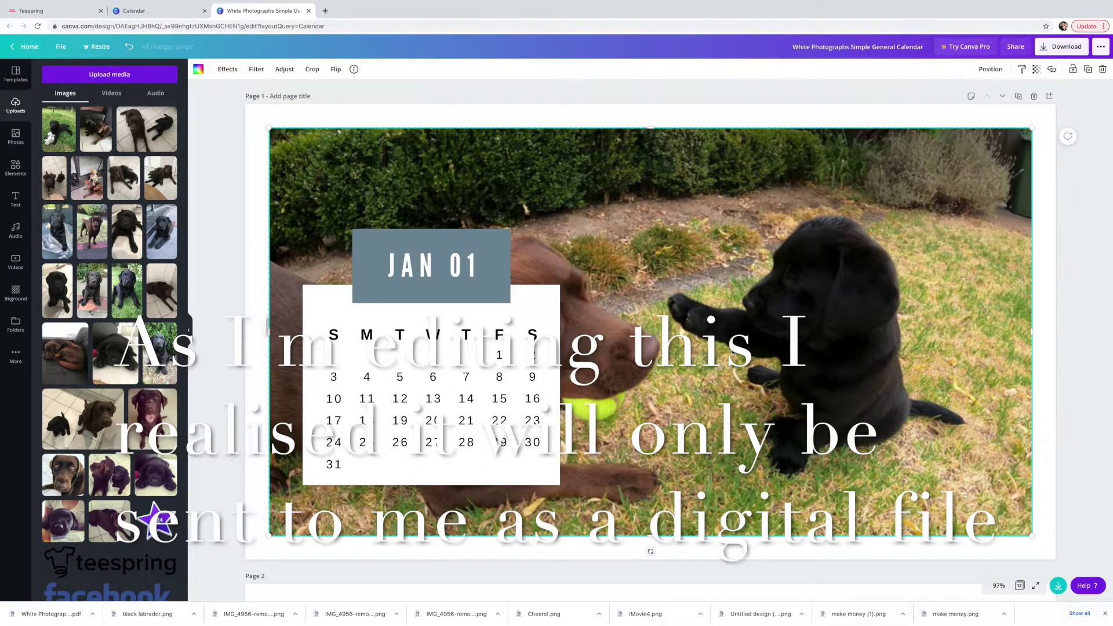
scroll(733, 351, down, 12)
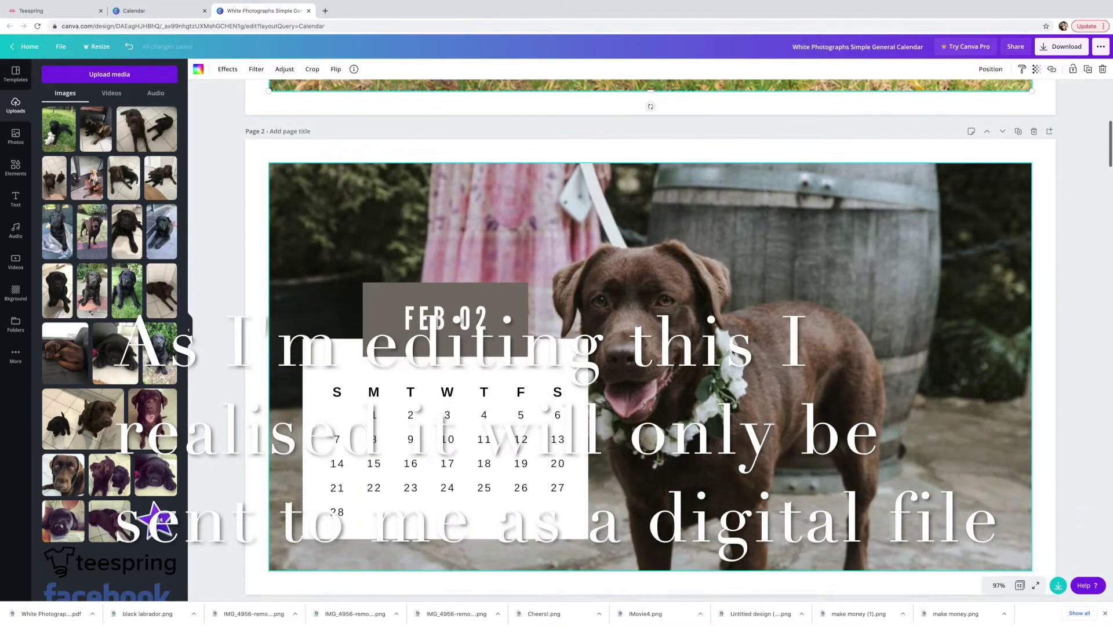
scroll(733, 352, down, 3)
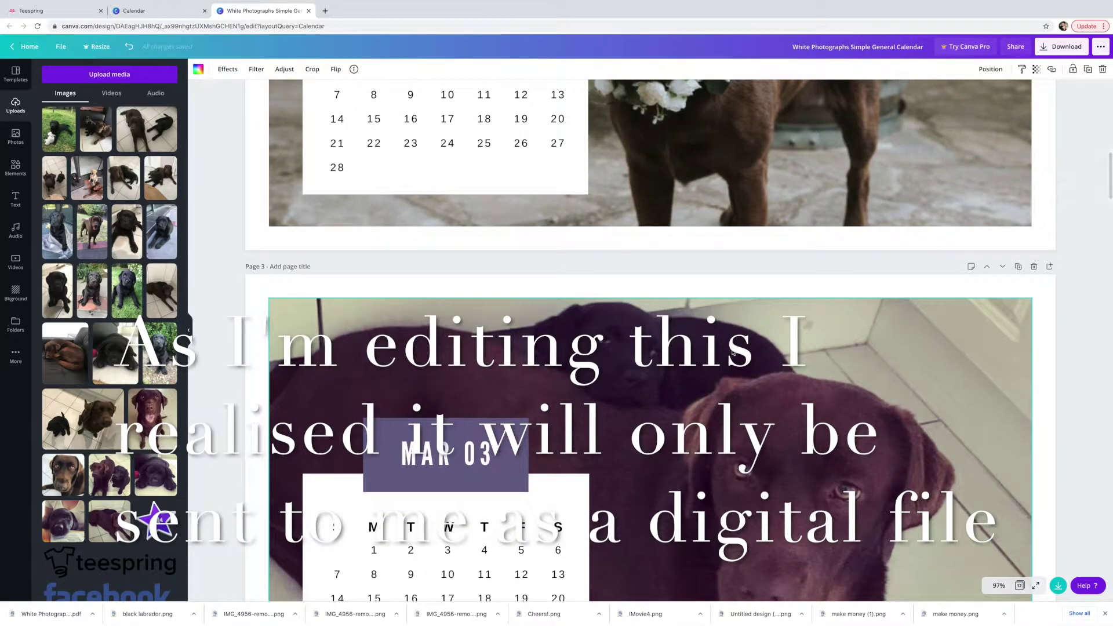
scroll(733, 352, down, 12)
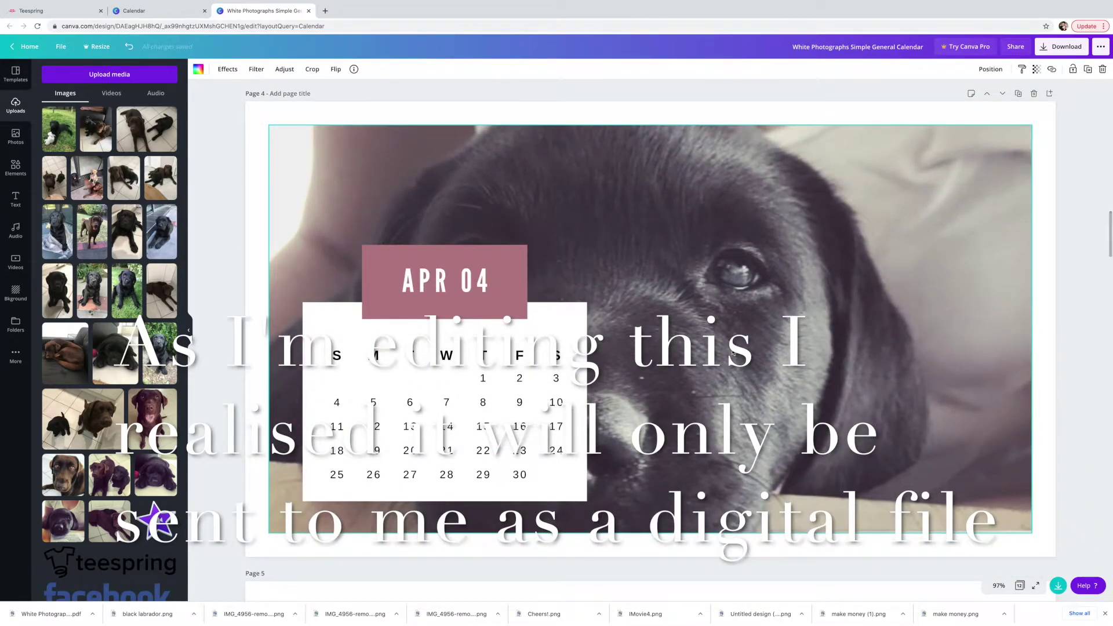
scroll(733, 352, down, 6)
scroll(733, 352, down, 10)
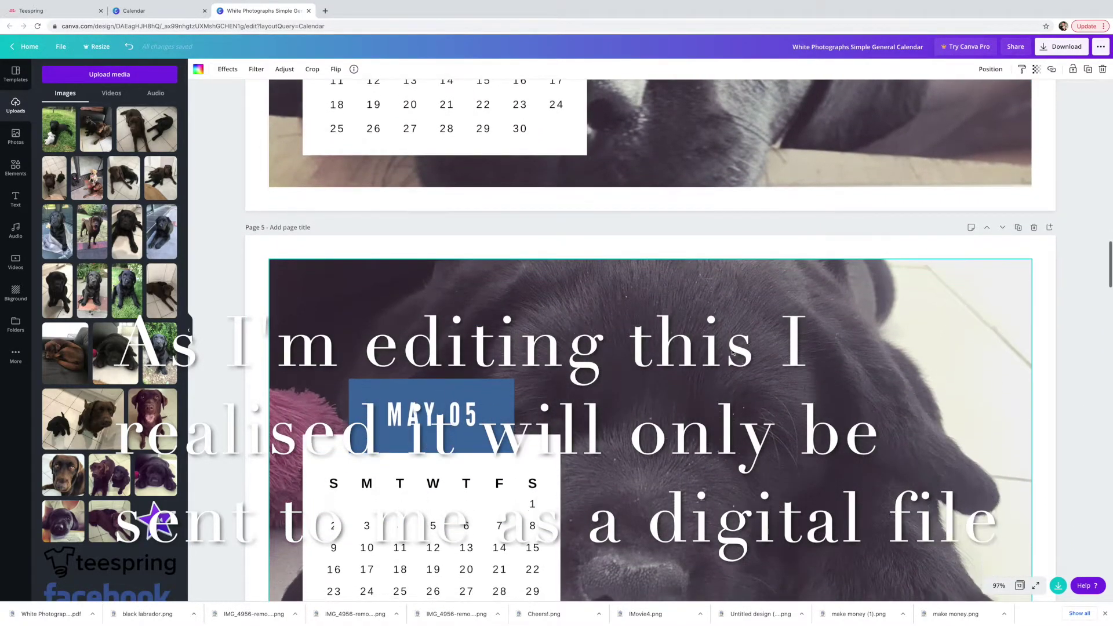
scroll(733, 352, down, 14)
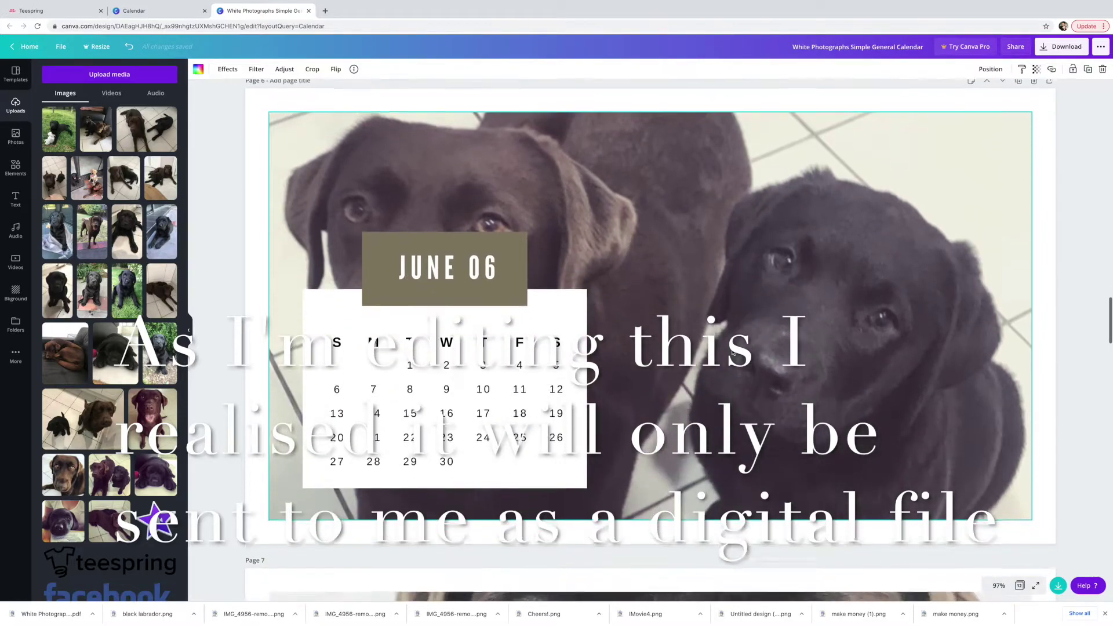
scroll(733, 352, down, 14)
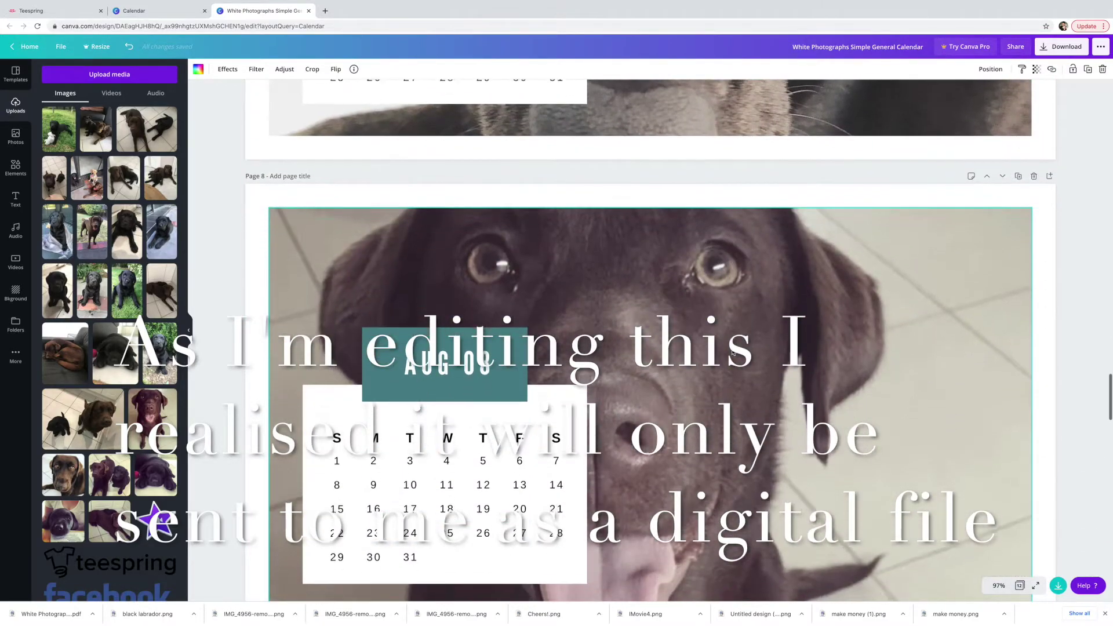
scroll(733, 352, down, 7)
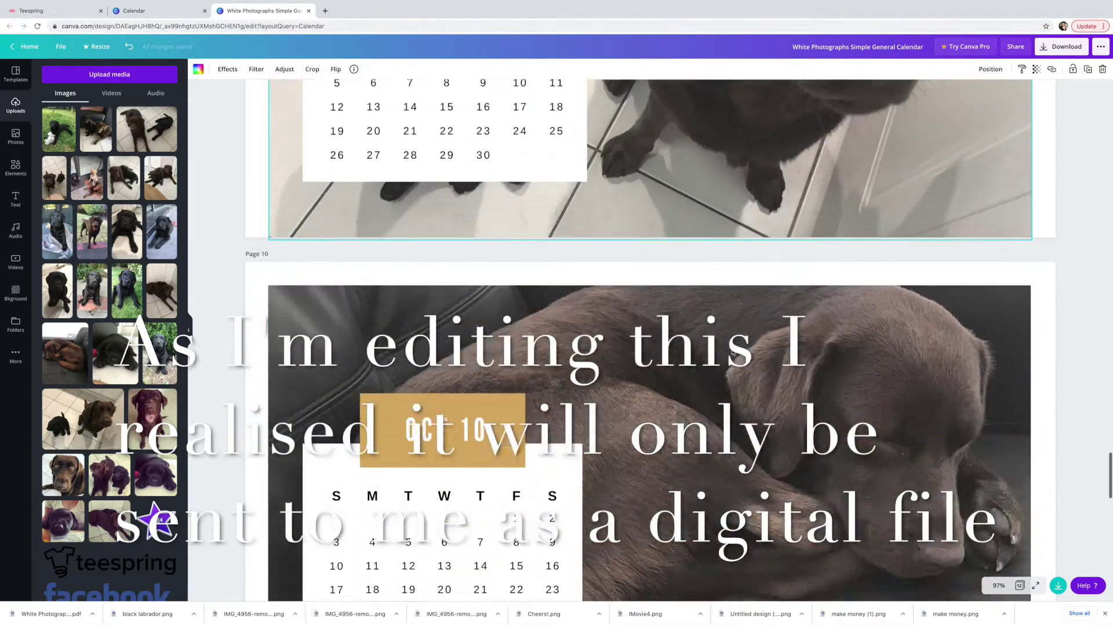
scroll(733, 352, down, 6)
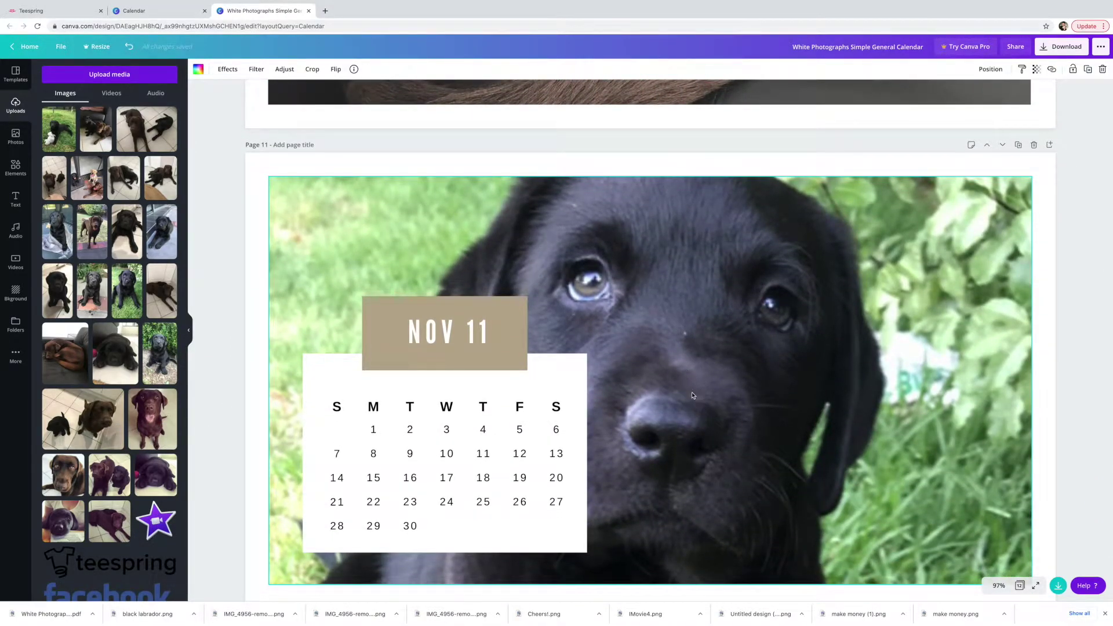
scroll(693, 396, down, 8)
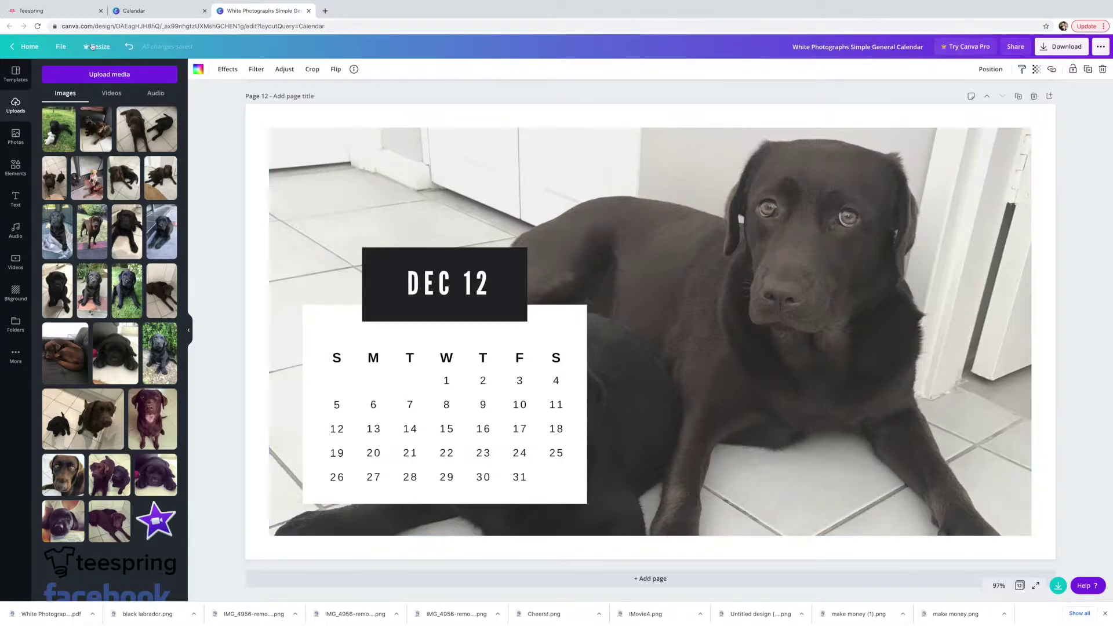
Step: In Teespring, start a new design and choose the Digital category's Digital planner product
click(44, 12)
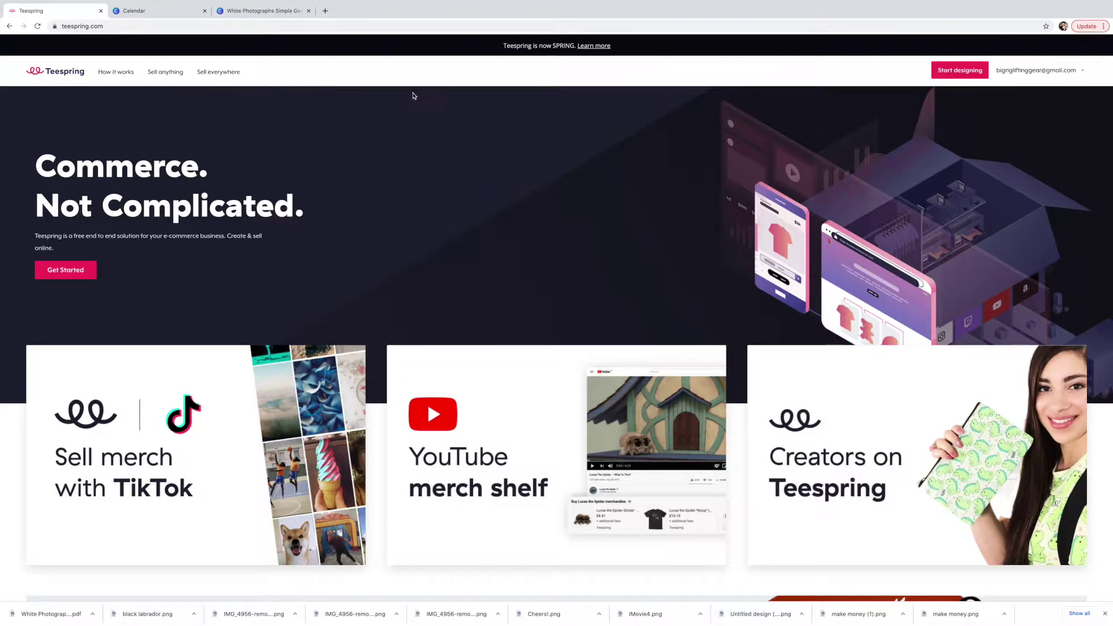
click(949, 71)
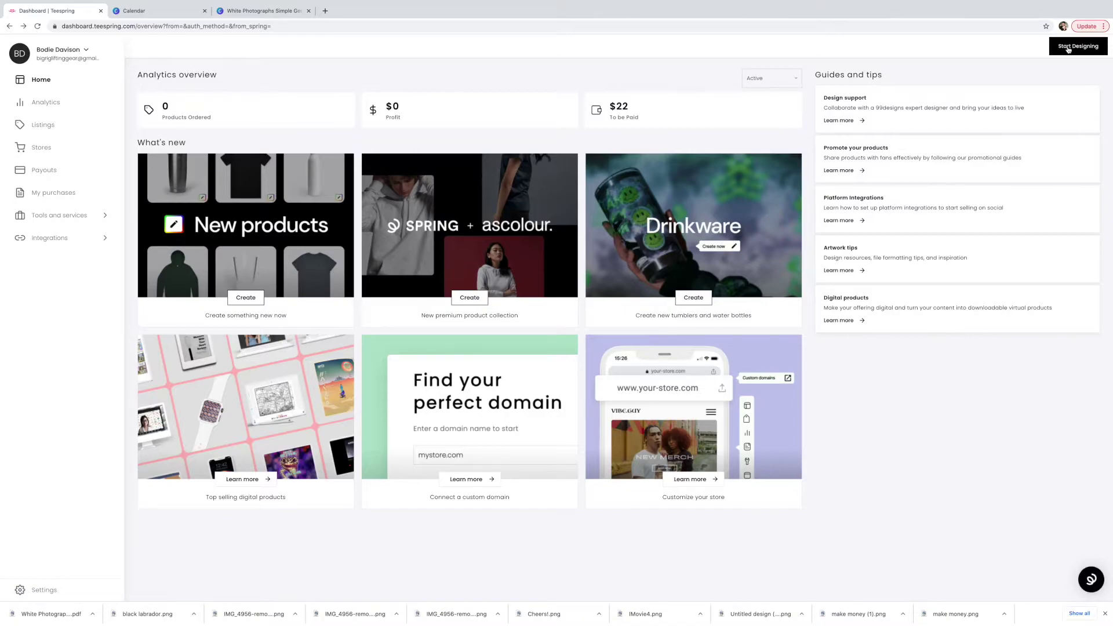
click(1074, 52)
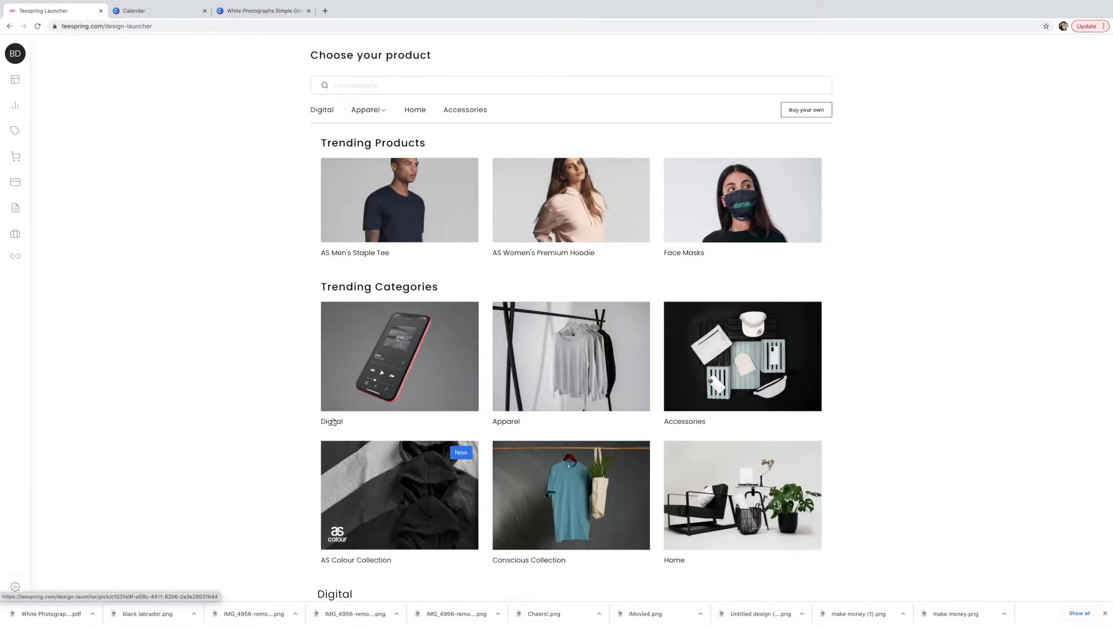
click(334, 424)
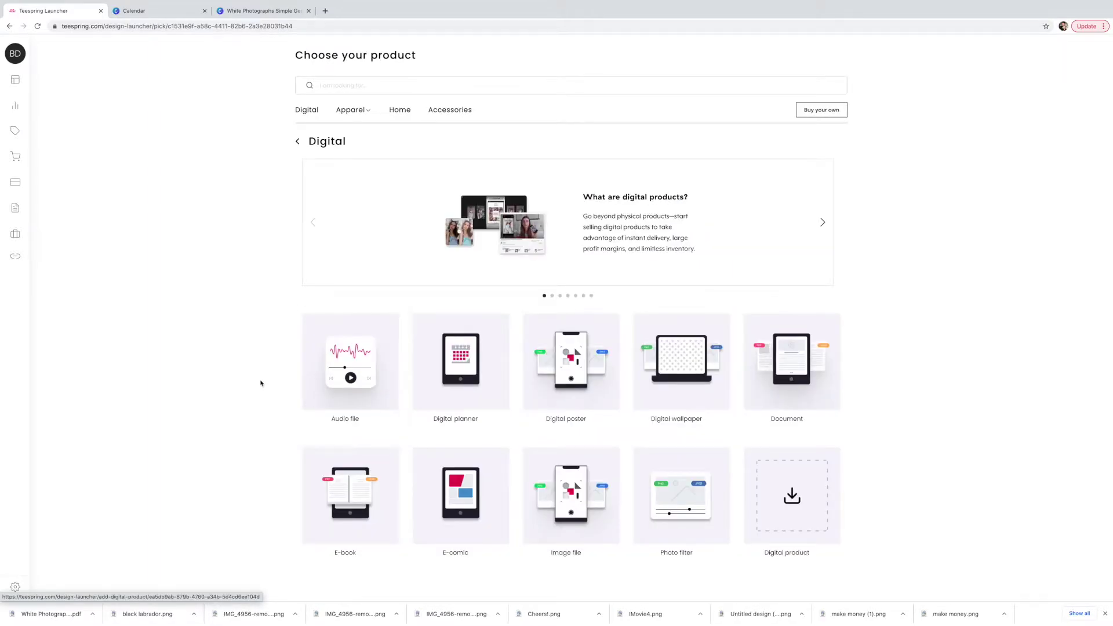
scroll(289, 375, down, 1)
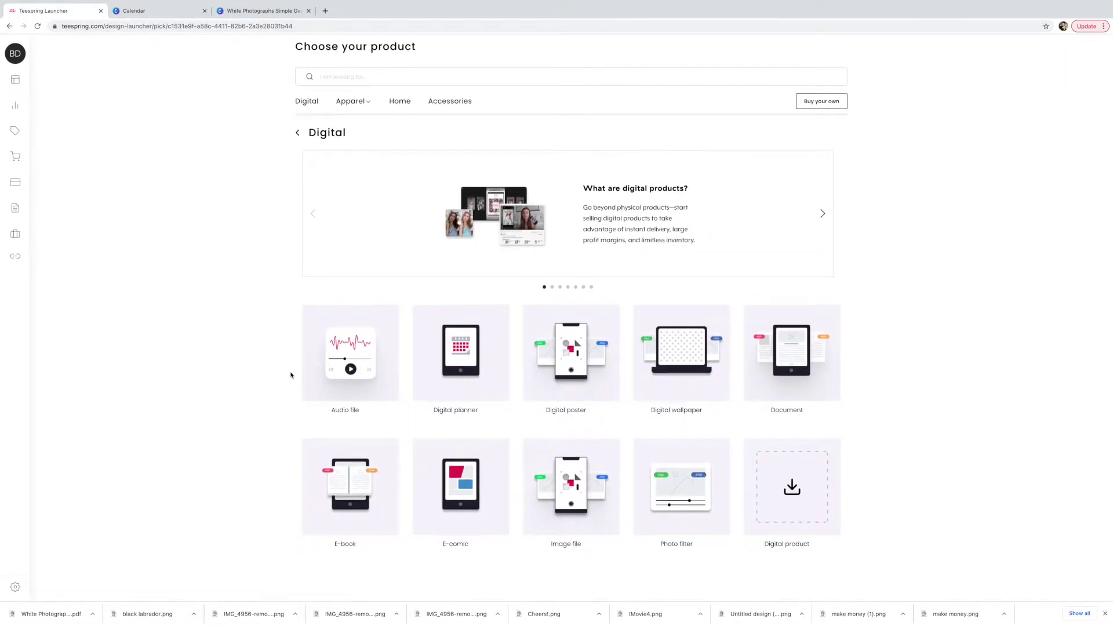
click(469, 376)
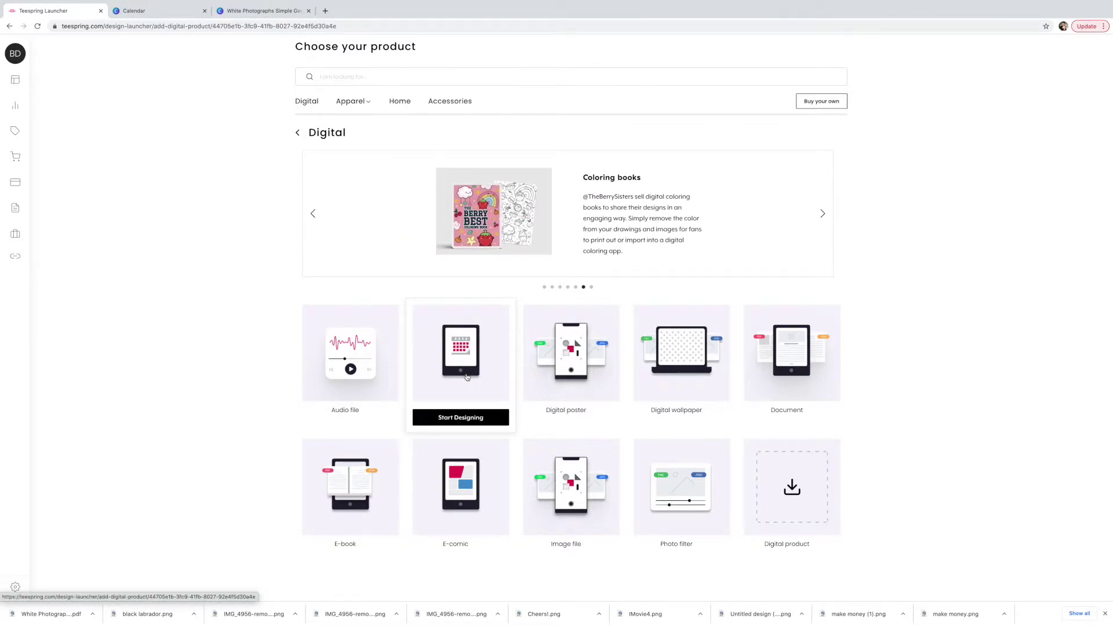
mouse_move(193, 102)
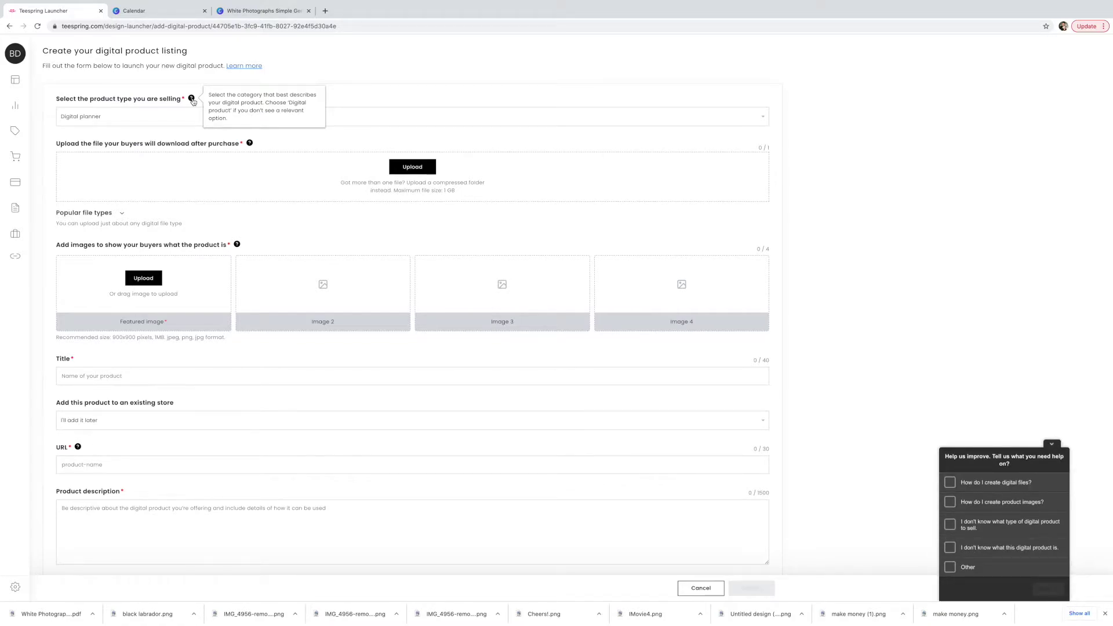
Step: Set the type to Digital product, attach White Photographs Simple General Calendar.pdf, then return to Canva
click(157, 117)
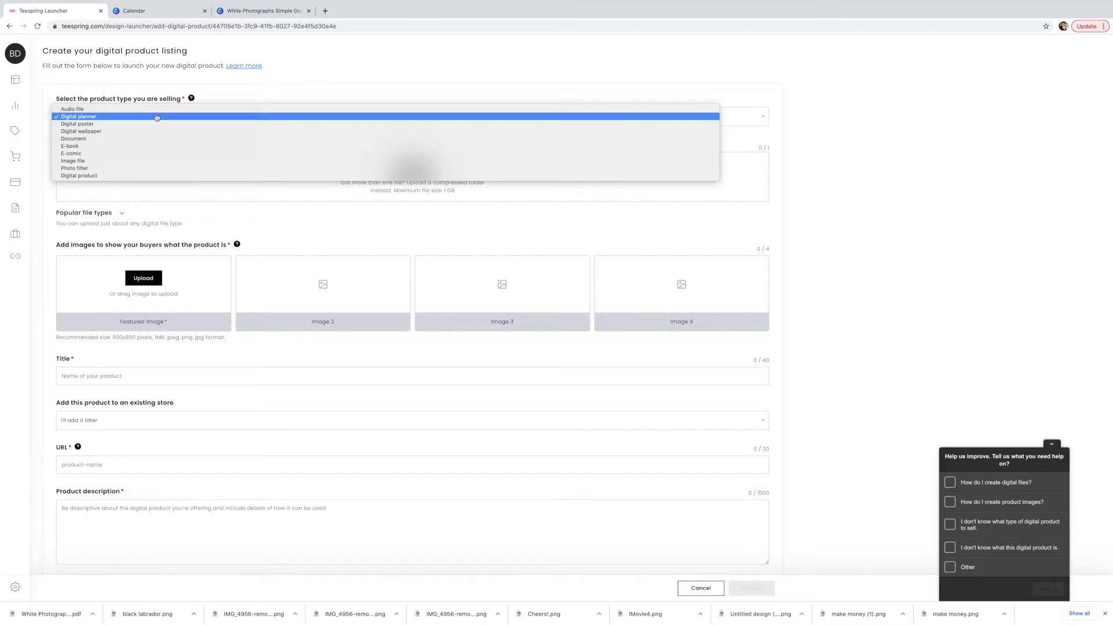
click(116, 176)
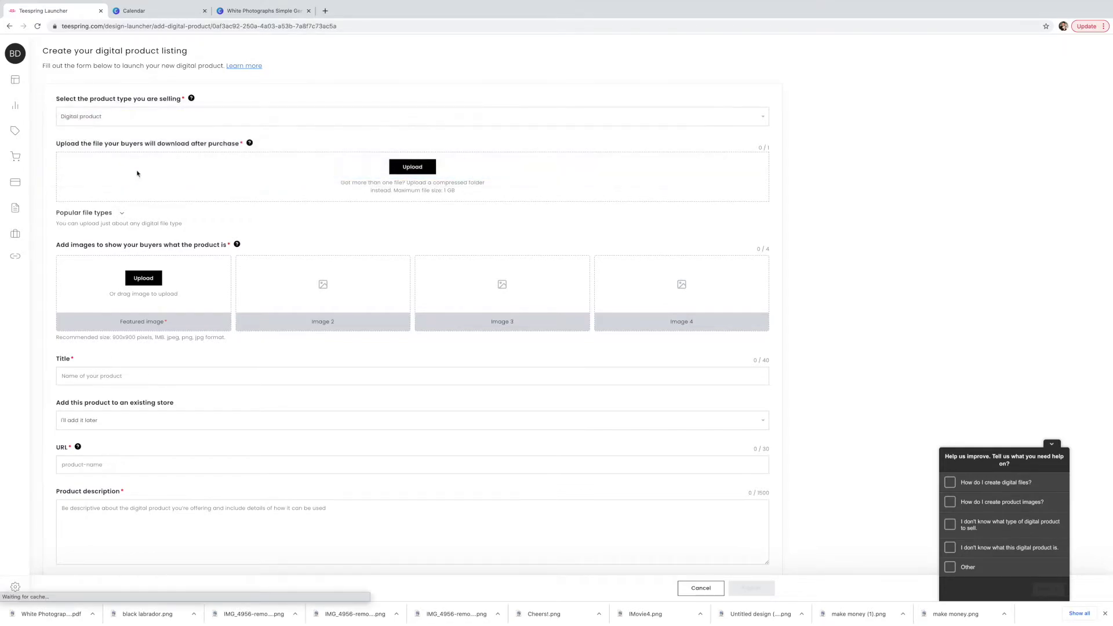
click(416, 172)
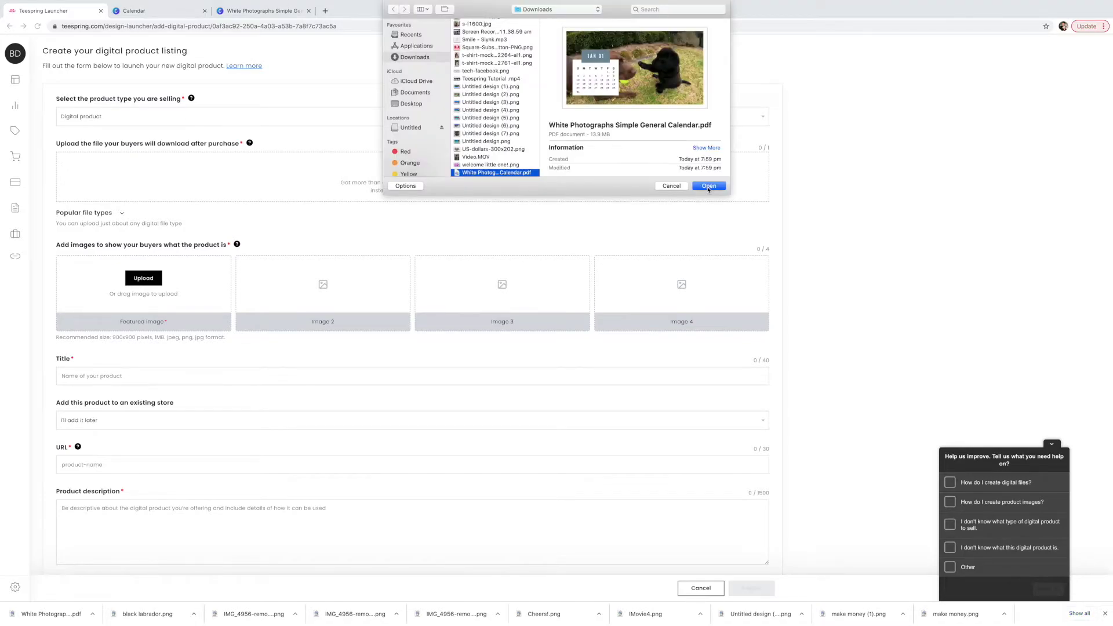
click(708, 186)
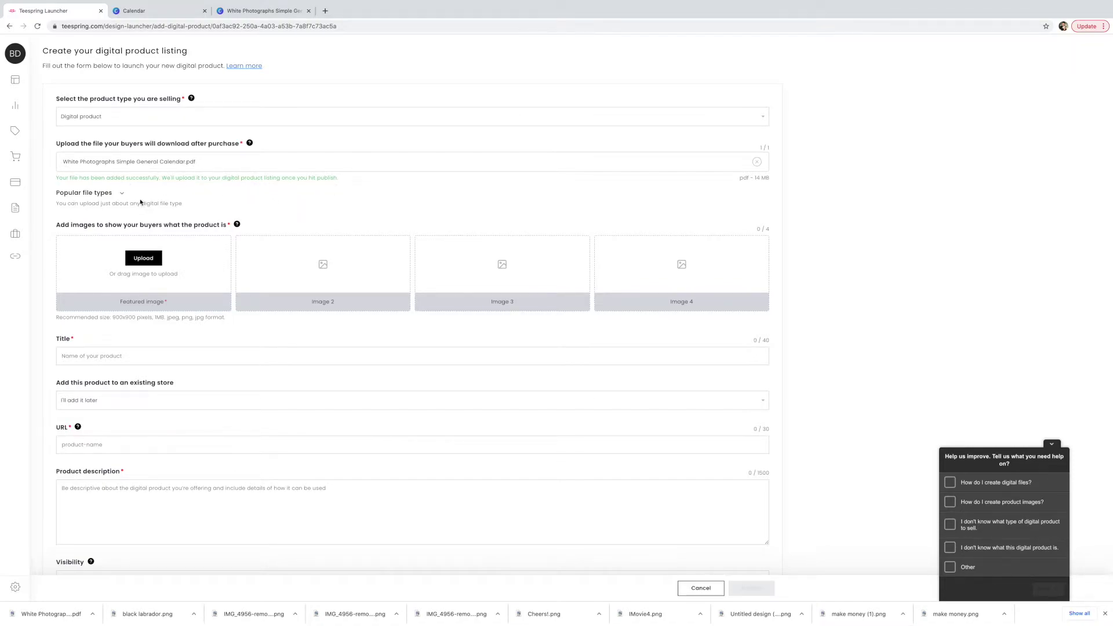
scroll(144, 200, down, 2)
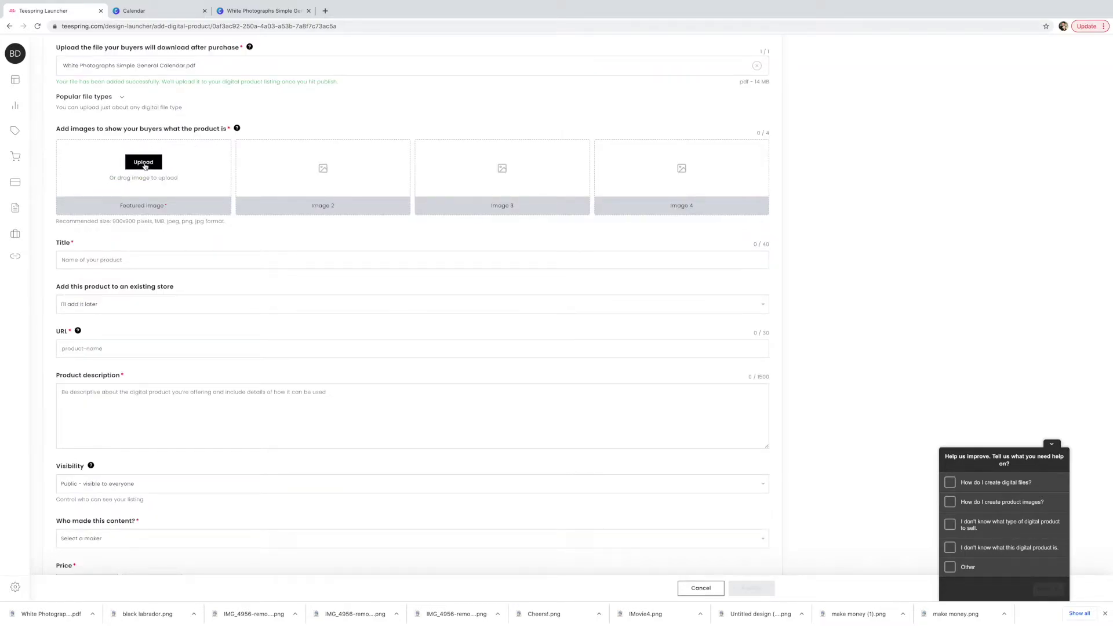
click(270, 14)
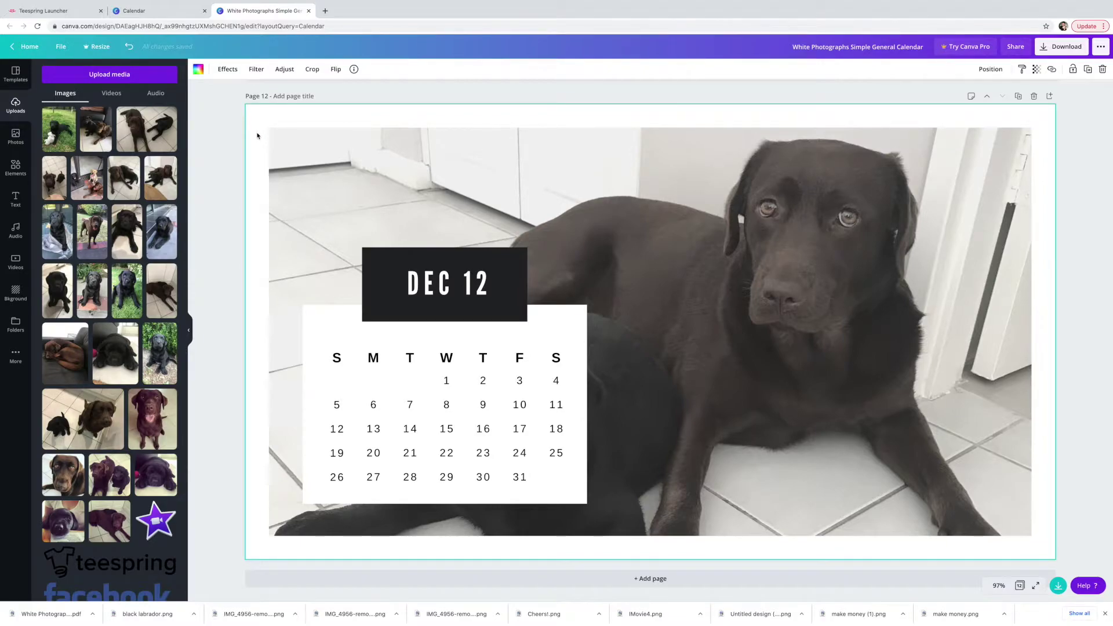
Step: Take screen captures of the DEC 12 and OCT 10 calendar pages
key(super+shift+4)
drag(270, 128, 1032, 538)
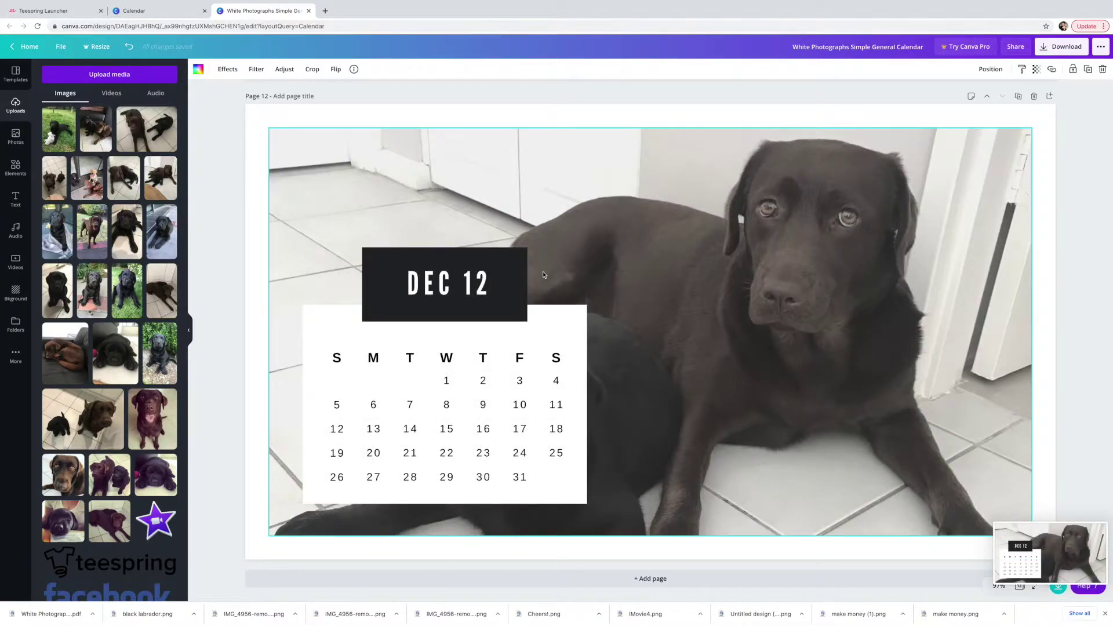
scroll(551, 267, up, 15)
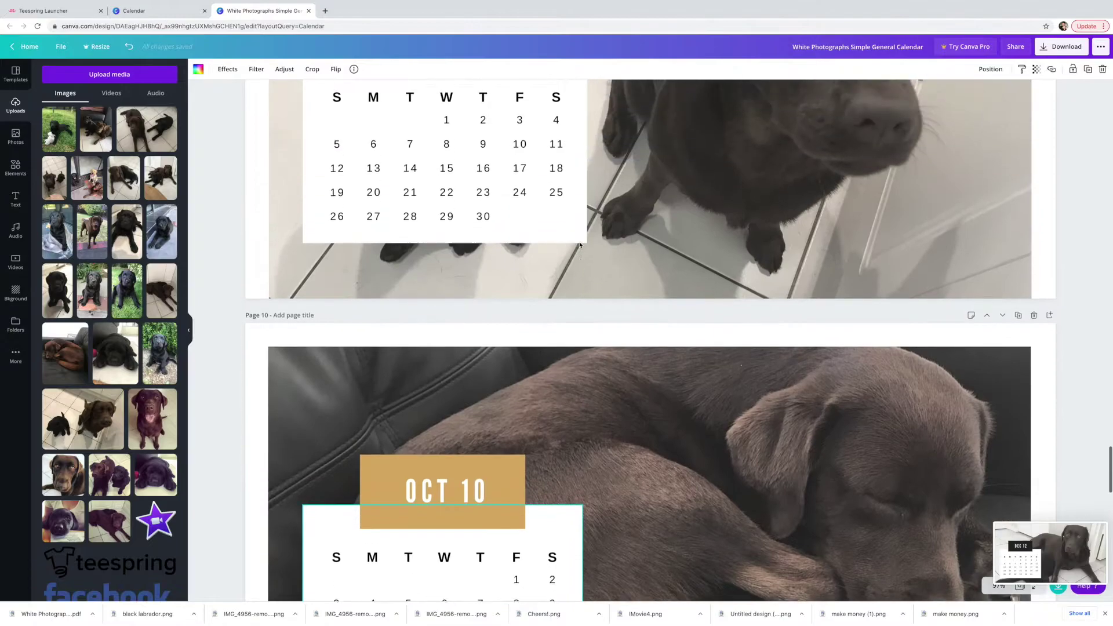
scroll(580, 245, down, 3)
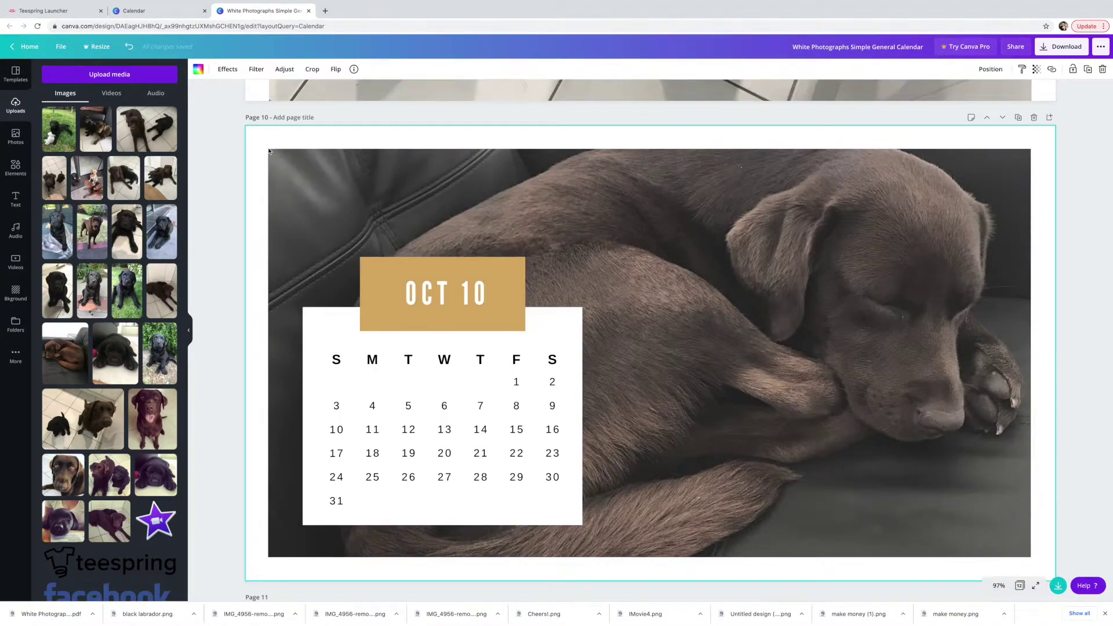
drag(268, 151, 1031, 557)
Step: Scroll up to the FEB 02 page and capture it as well
scroll(840, 442, up, 10)
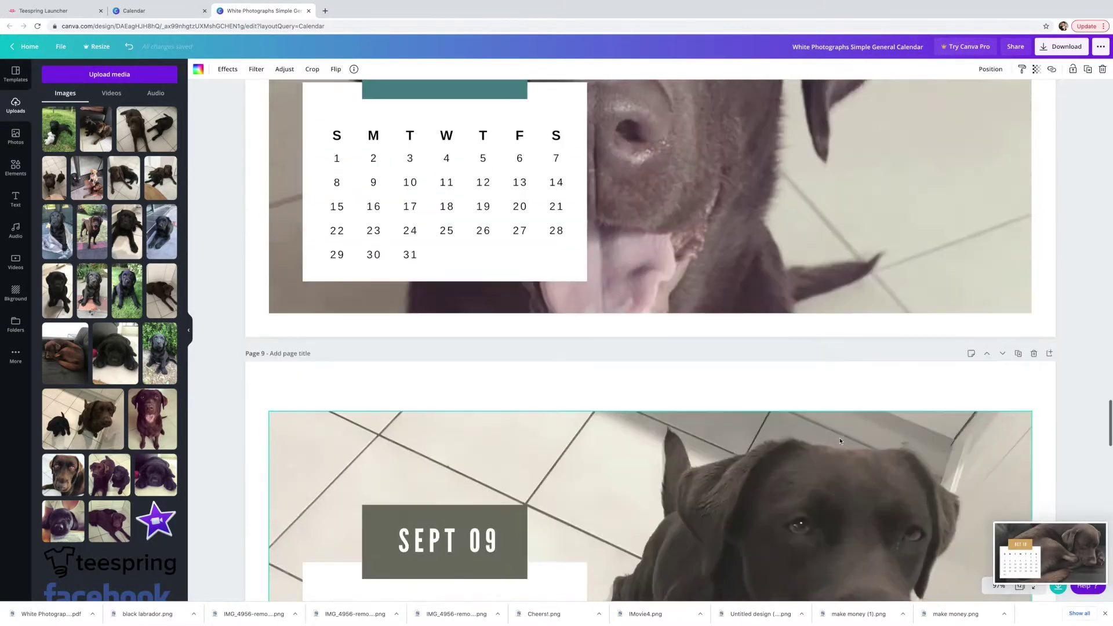
scroll(841, 442, up, 10)
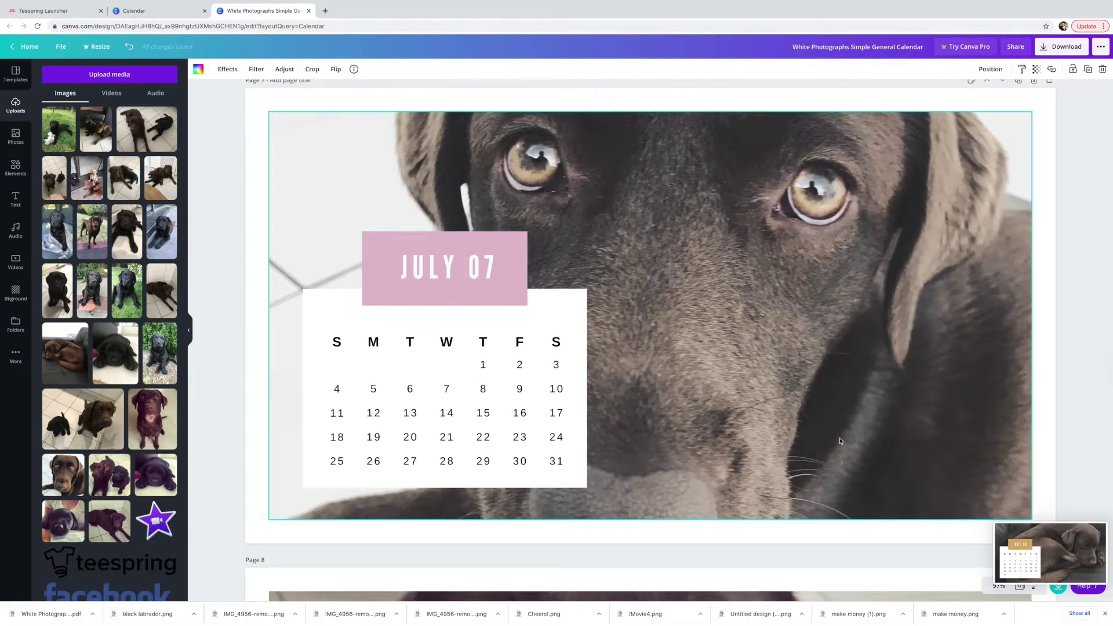
scroll(840, 442, up, 10)
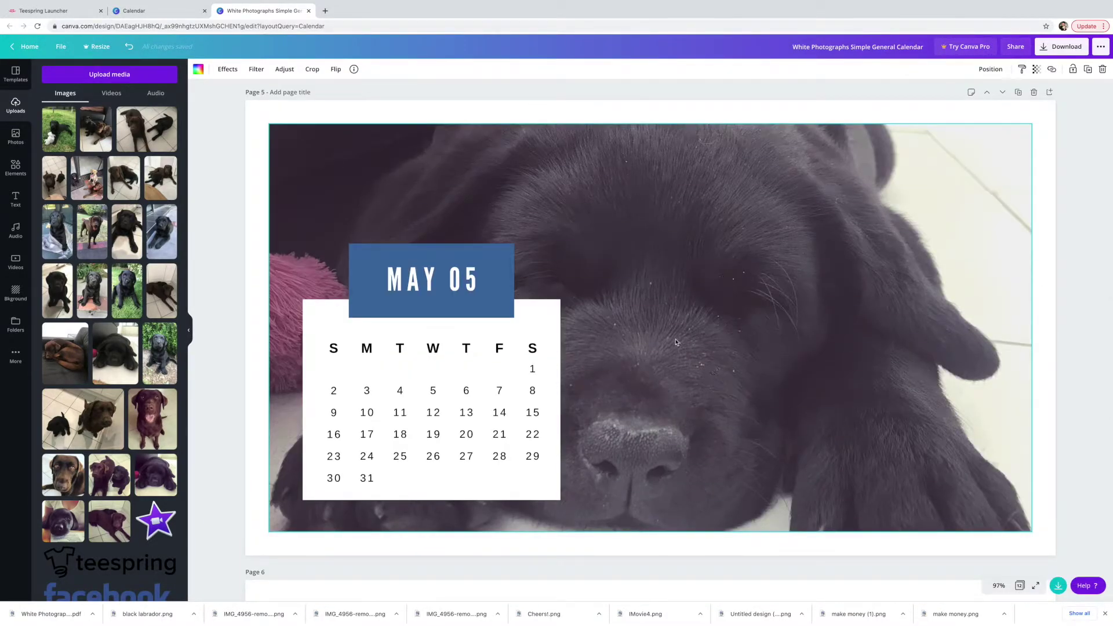
scroll(676, 342, up, 15)
key(super+shift+4)
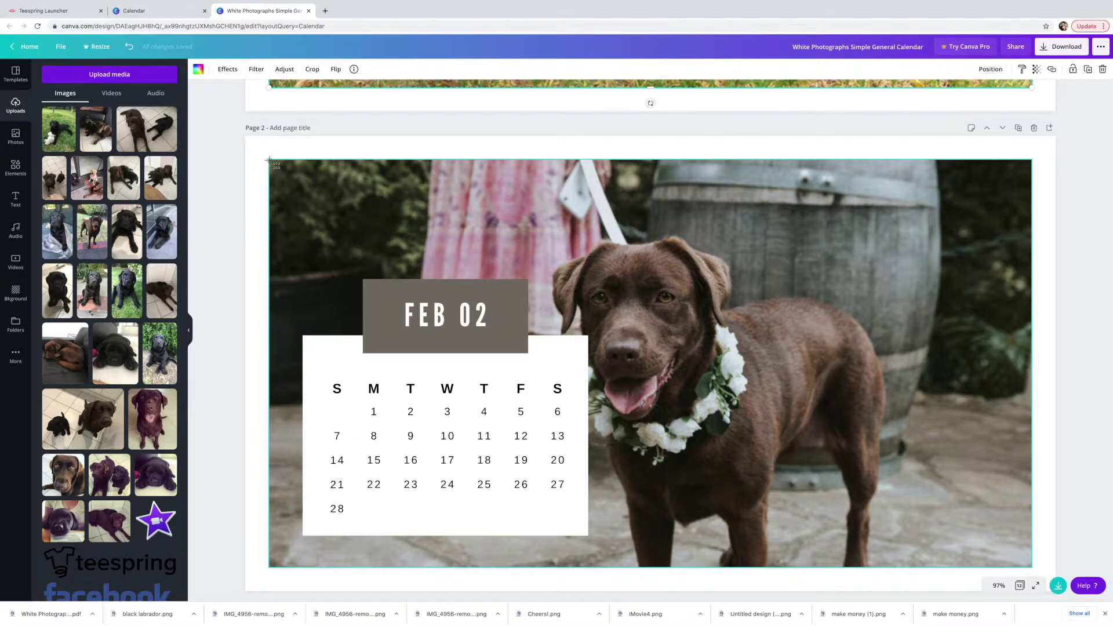
drag(269, 159, 1032, 567)
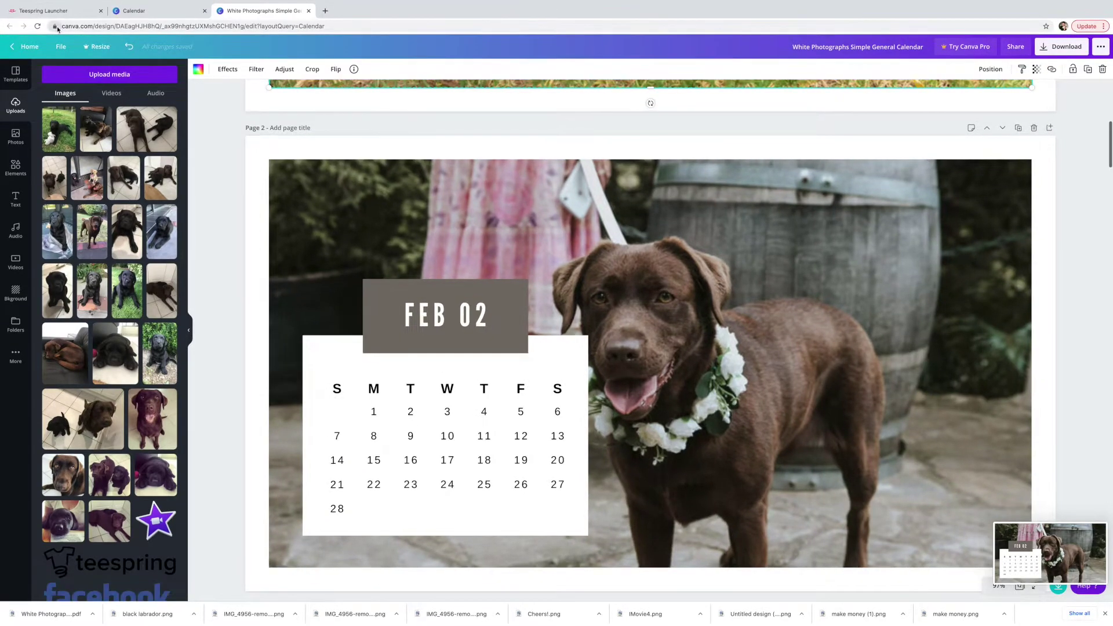
Step: Upload four calendar-page images and order them FEB 02, MAY 05, OCT 10, DEC 12
click(67, 16)
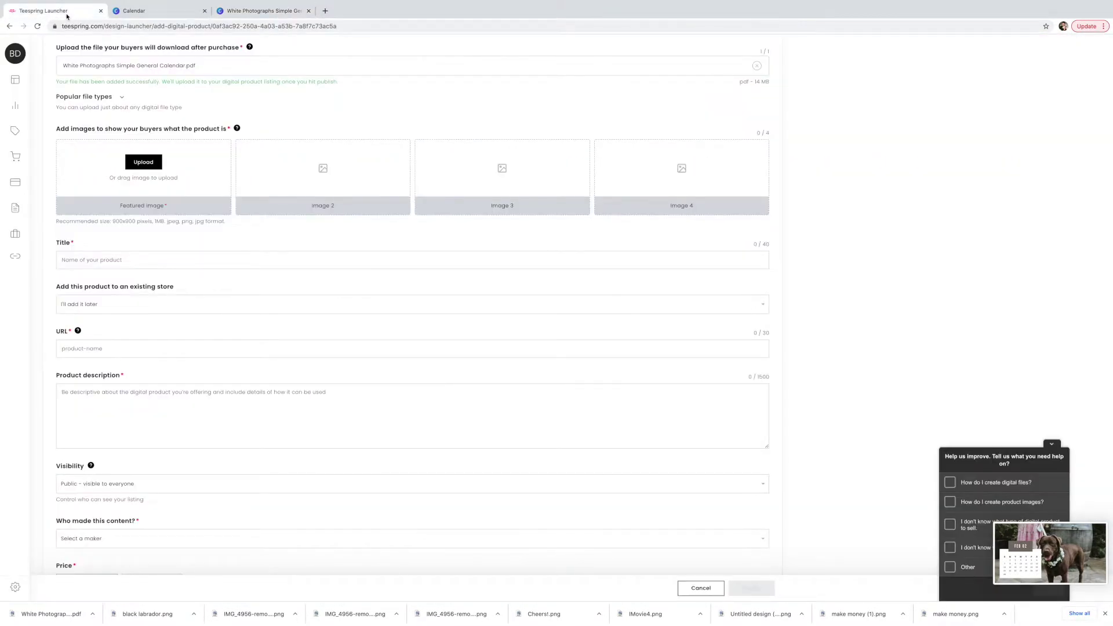
click(139, 169)
key(Return)
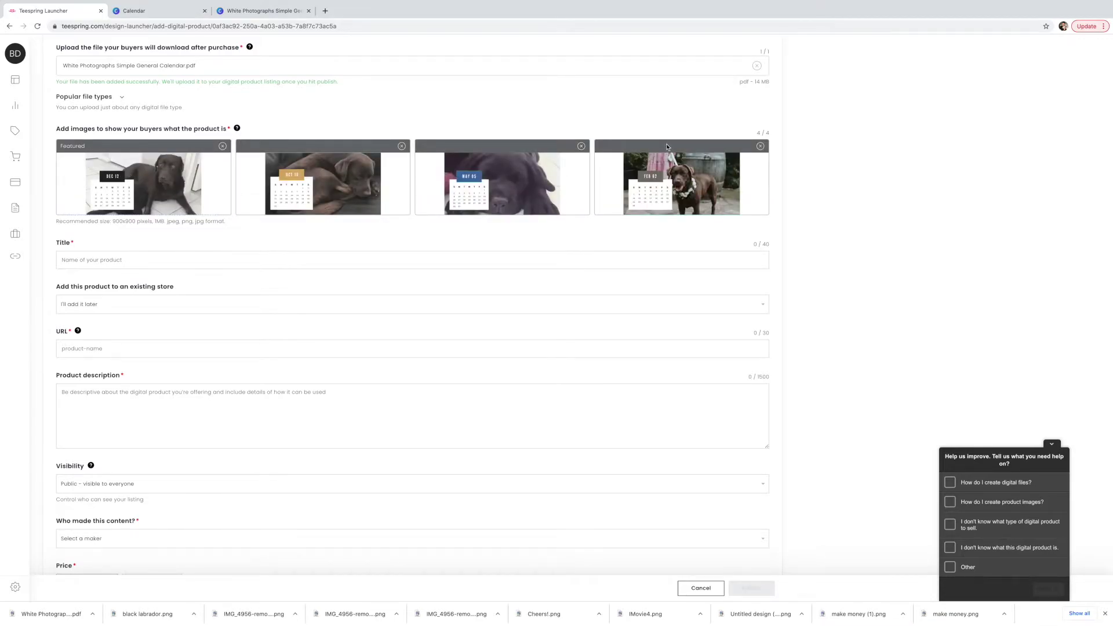
drag(667, 147, 533, 153)
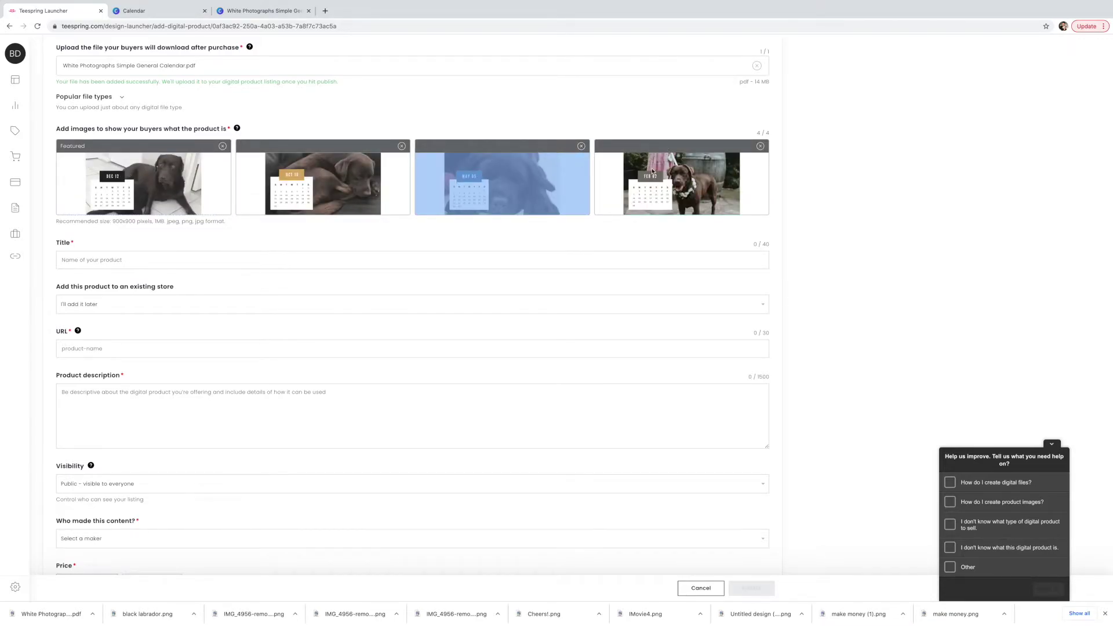
drag(621, 171, 620, 172)
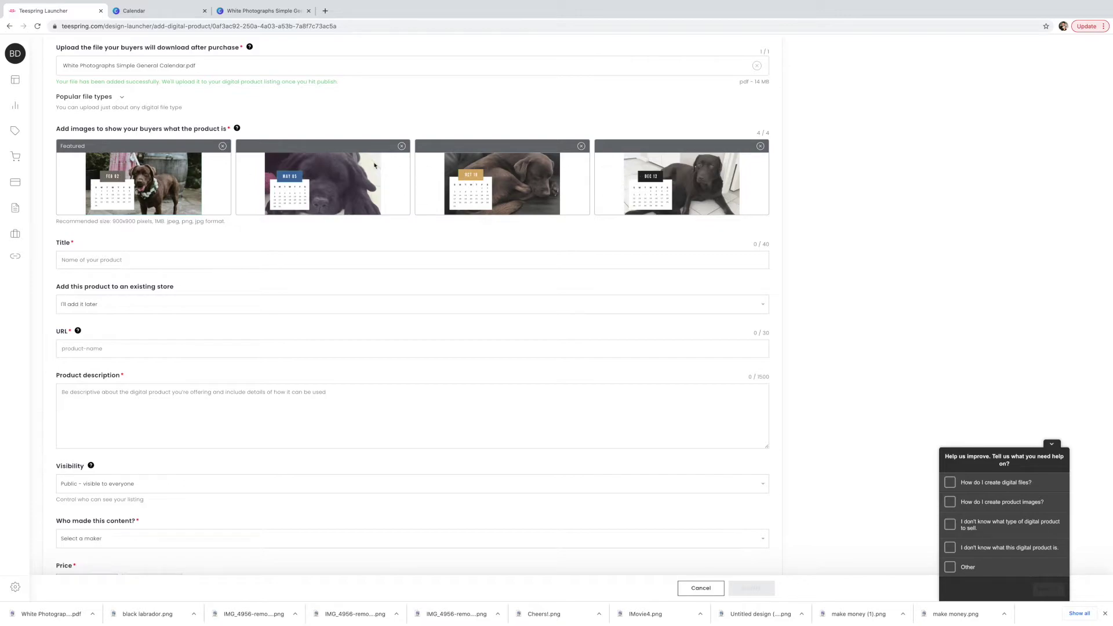
scroll(48, 199, down, 2)
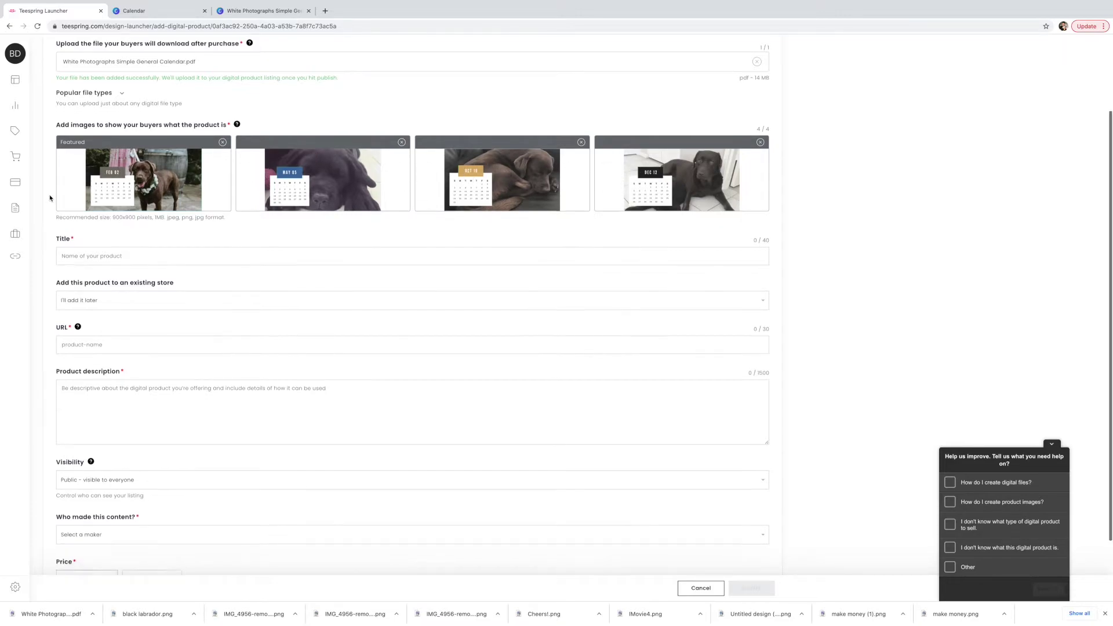
Step: Title the listing 'Hershey And Enzo Calendar' and assign it to the PupClub store
click(110, 178)
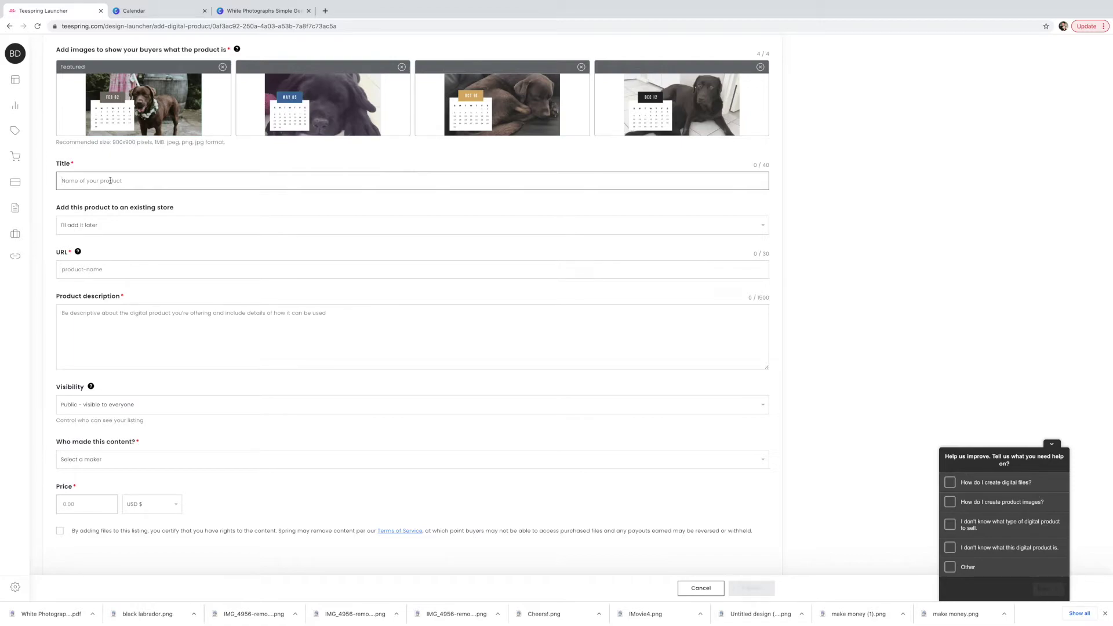
text(Hershey And Enzo Calendar)
click(115, 231)
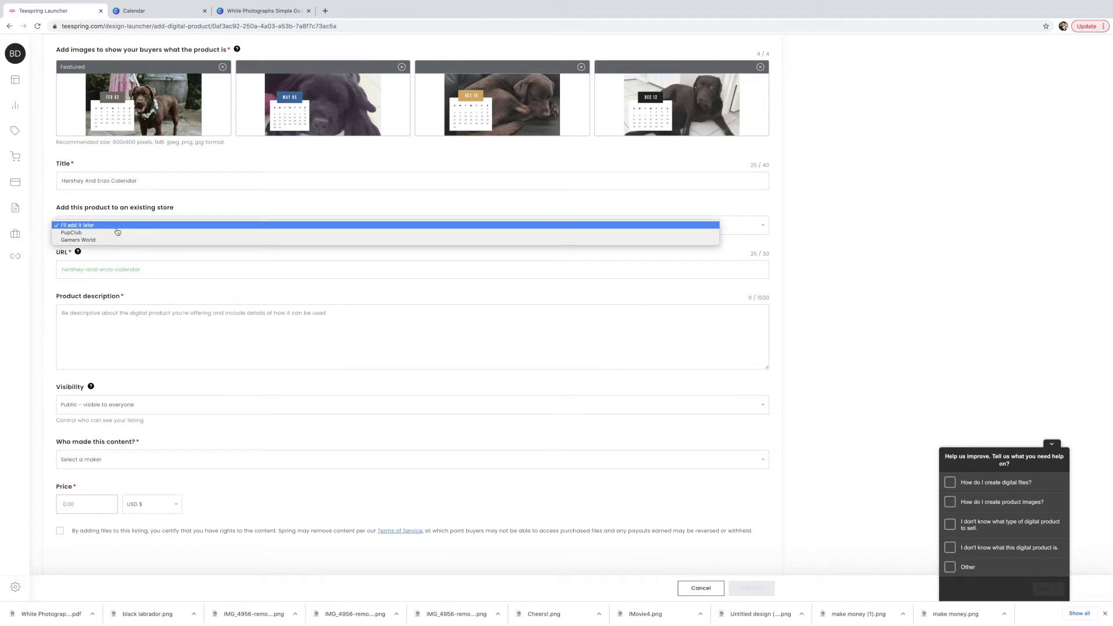
click(119, 233)
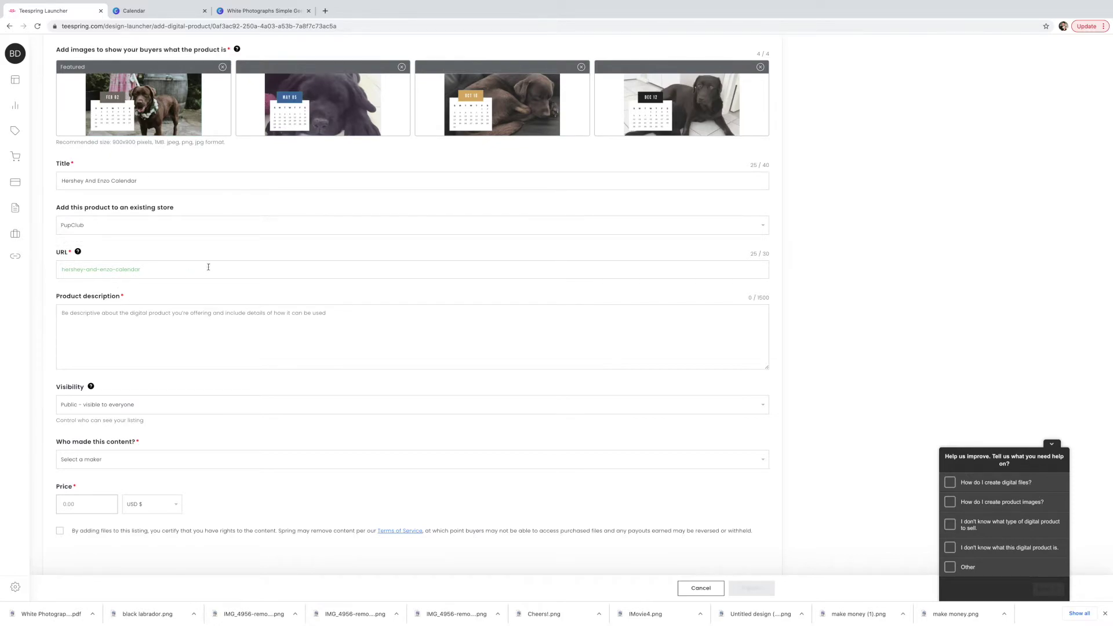
Step: Paste the product description, keep Public visibility, and mark the content as 'I made it'
scroll(37, 302, down, 1)
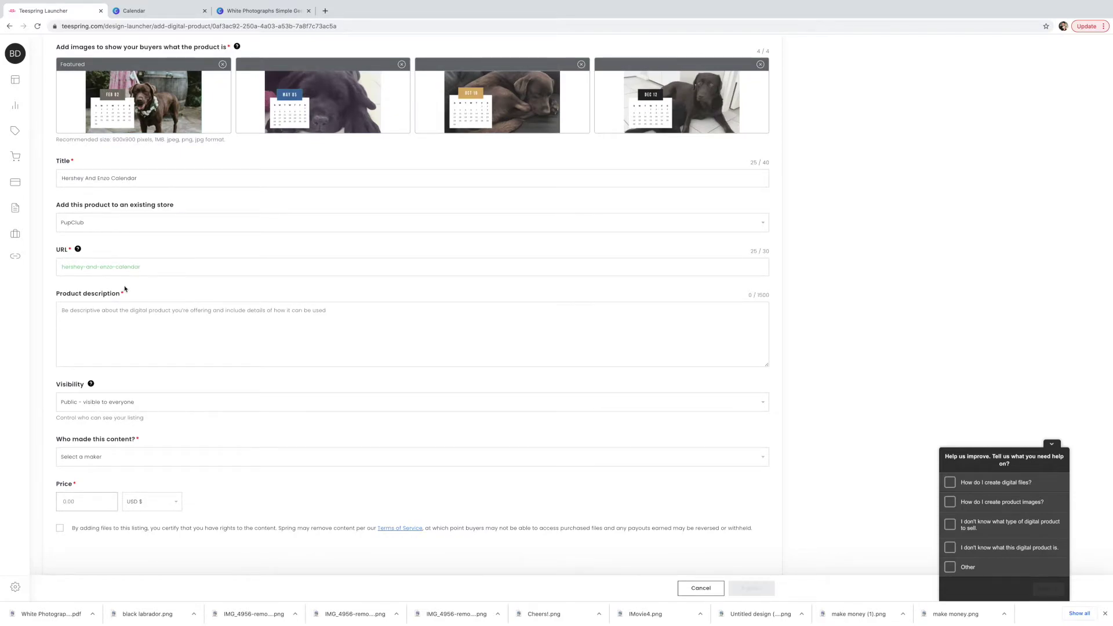
click(98, 315)
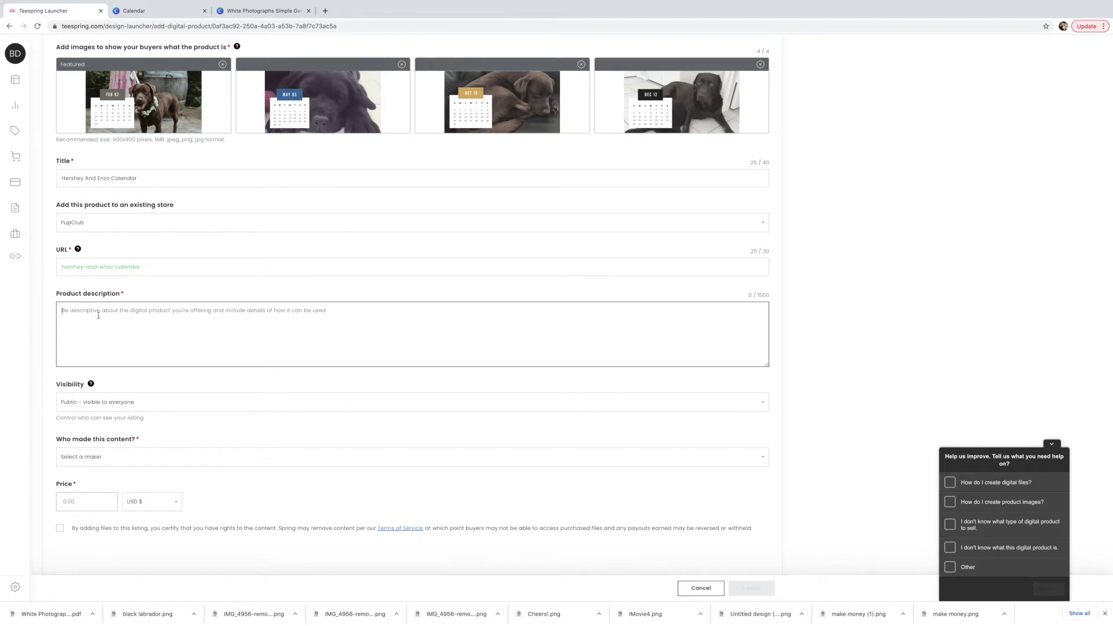
text(A calendar of Hershey and Enzo growing up together.)
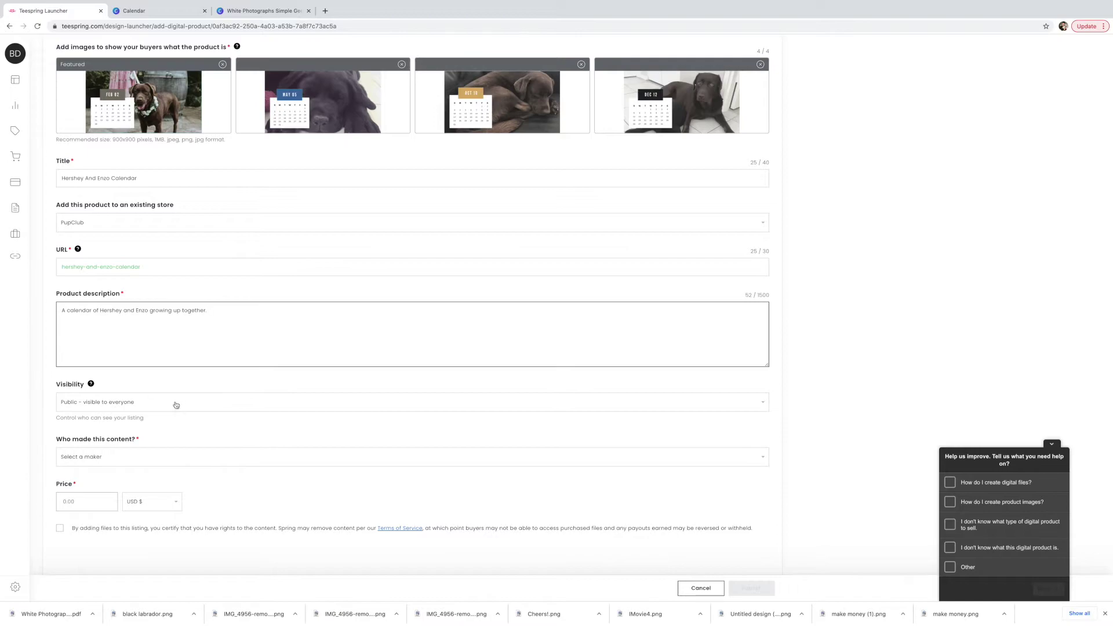
click(204, 405)
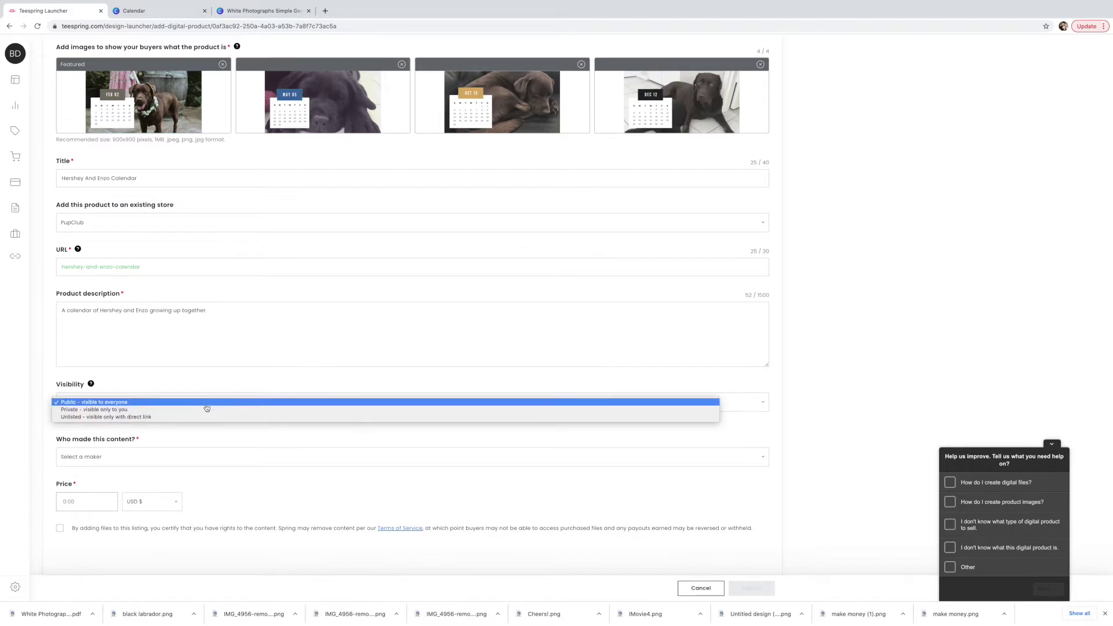
click(212, 402)
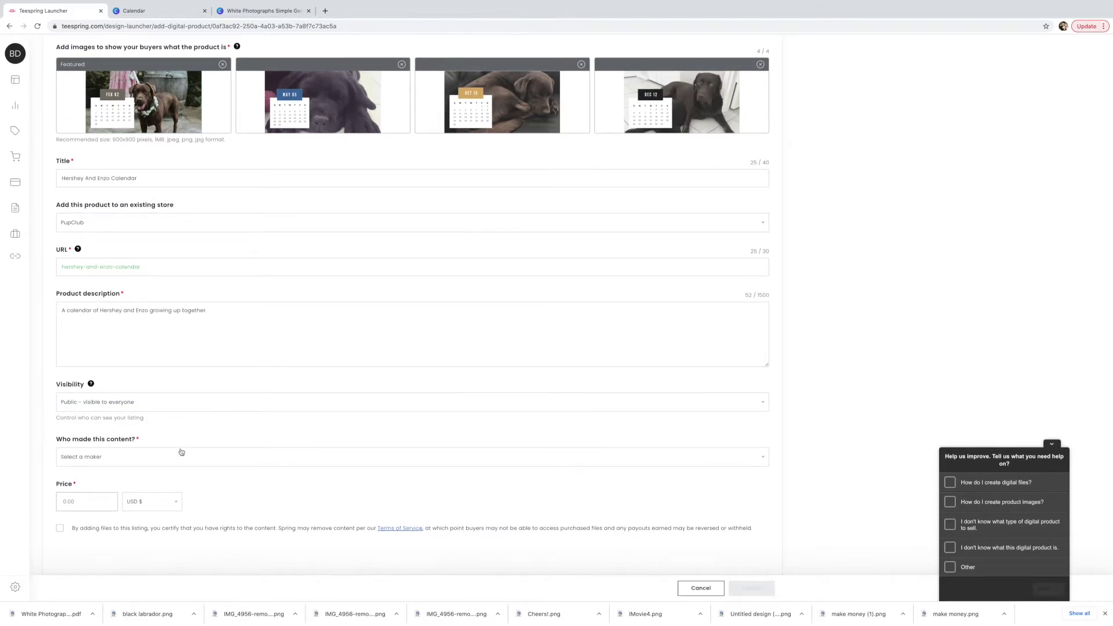
click(156, 463)
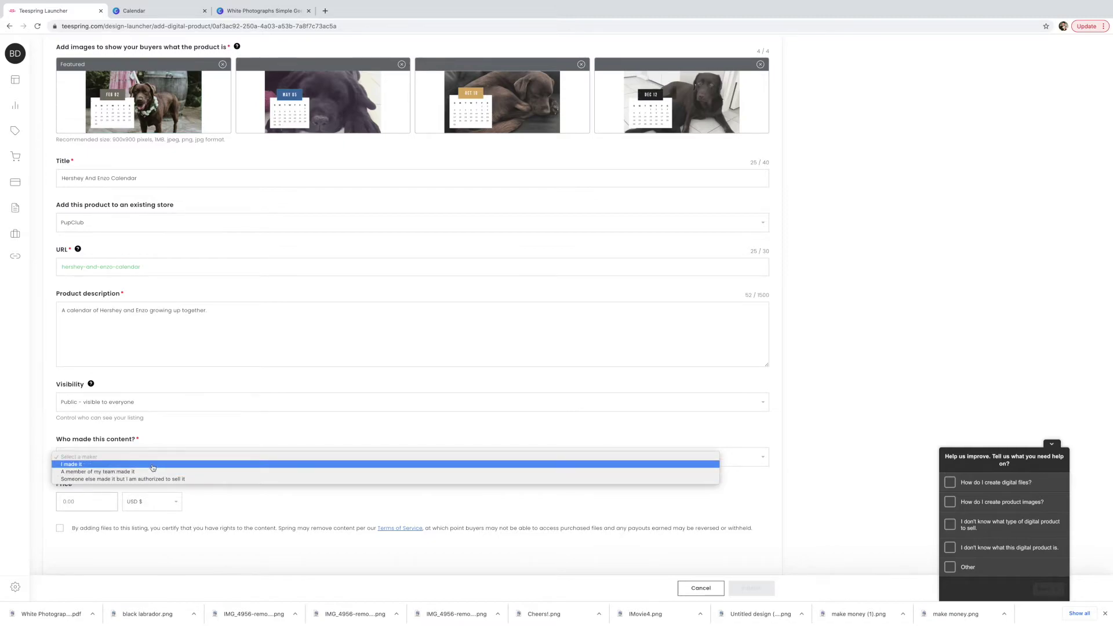
click(152, 464)
click(77, 501)
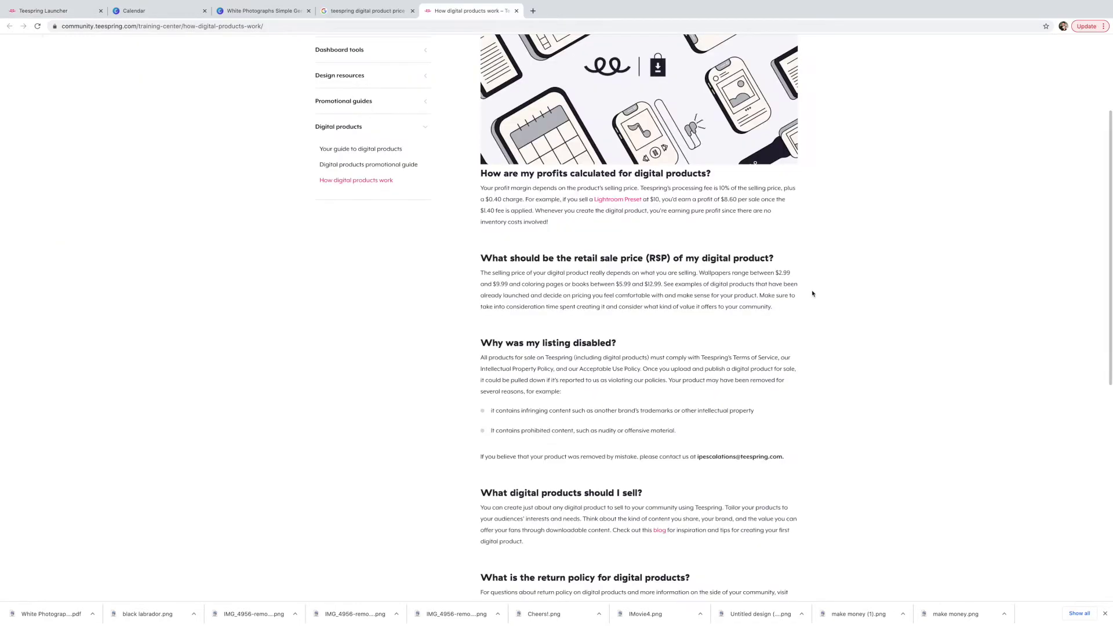
scroll(813, 294, up, 3)
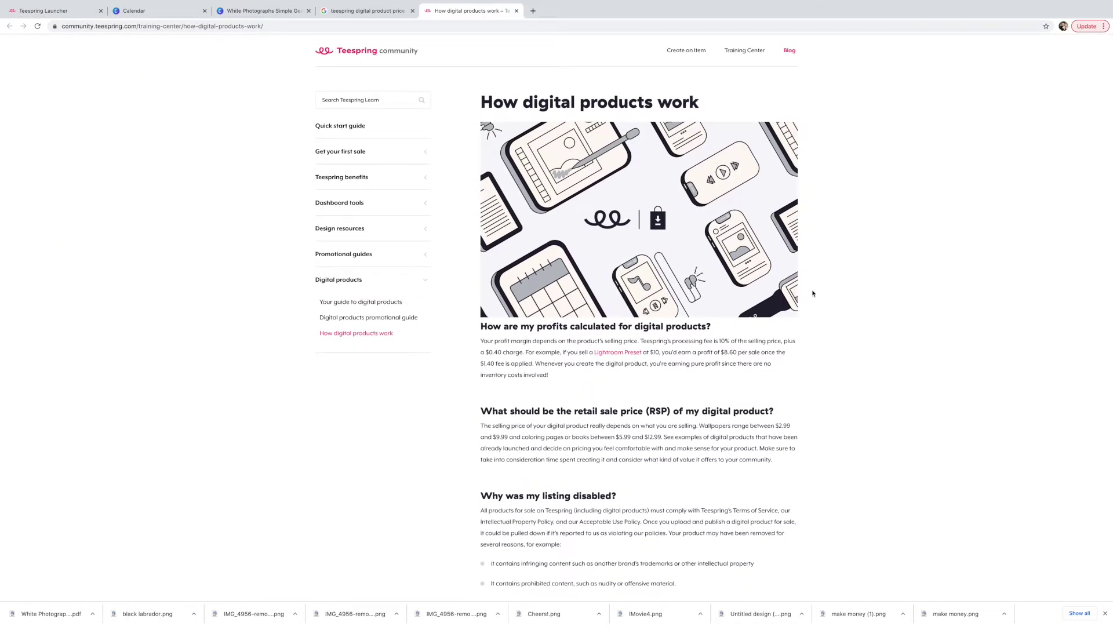
Step: Read the pricing sections of the How digital products work guide, then return to the listing
scroll(813, 293, down, 3)
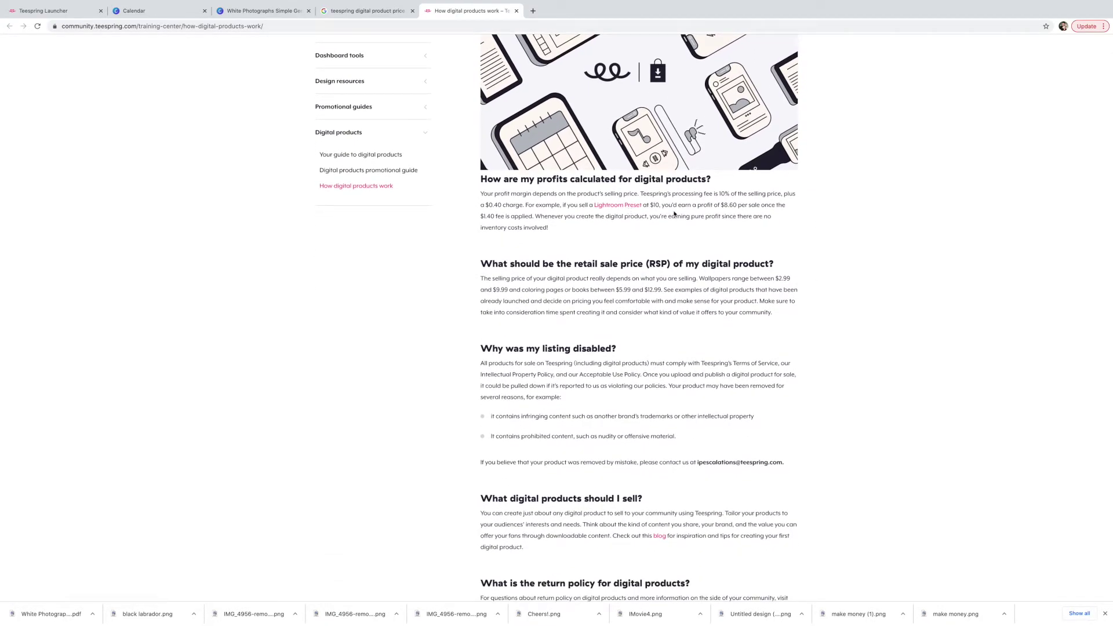
scroll(774, 245, down, 1)
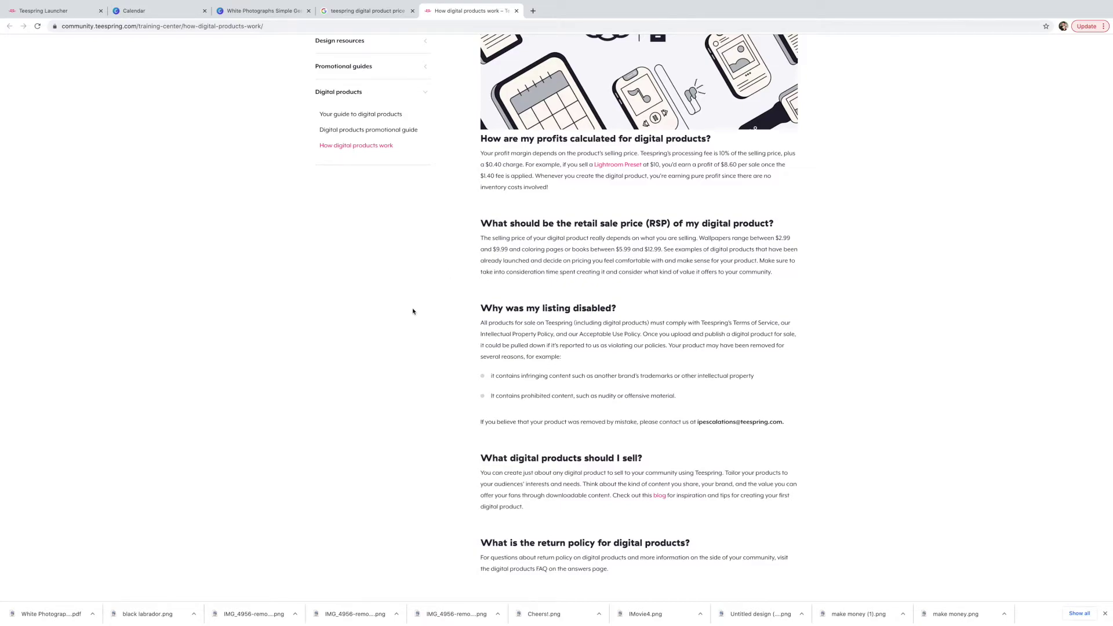
key(super+1)
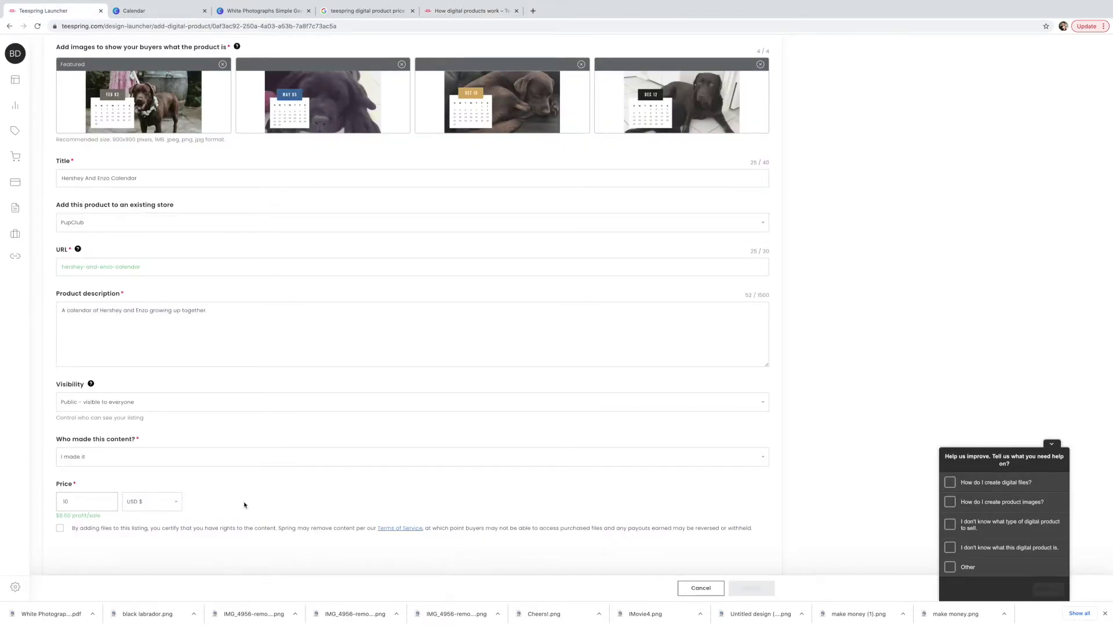
Step: Certify rights to the content and publish the Hershey And Enzo Calendar listing
click(59, 529)
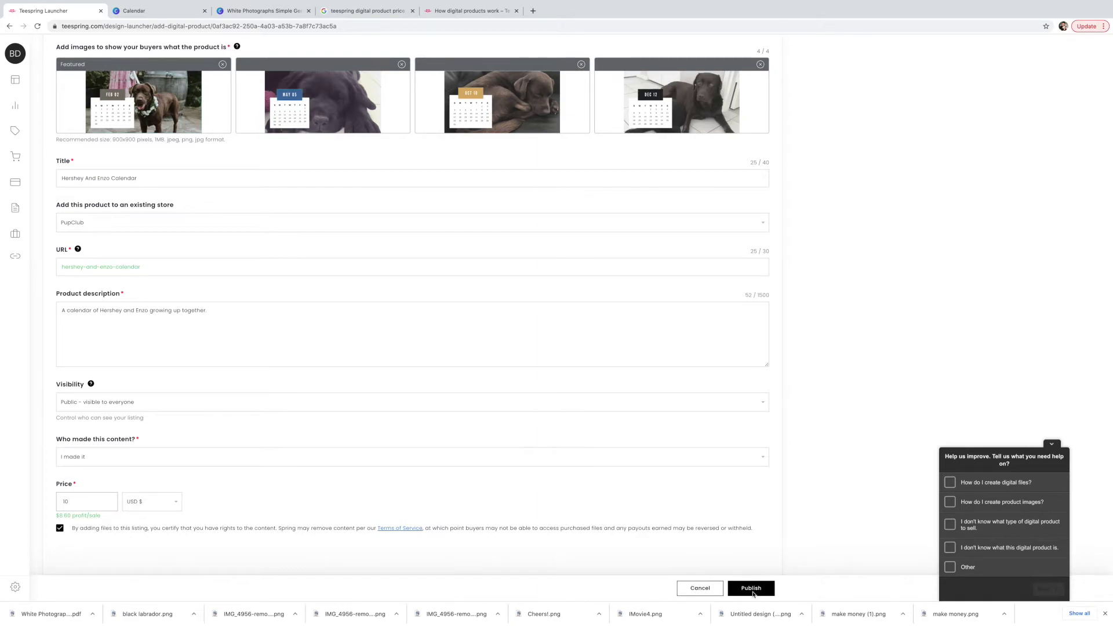
click(752, 589)
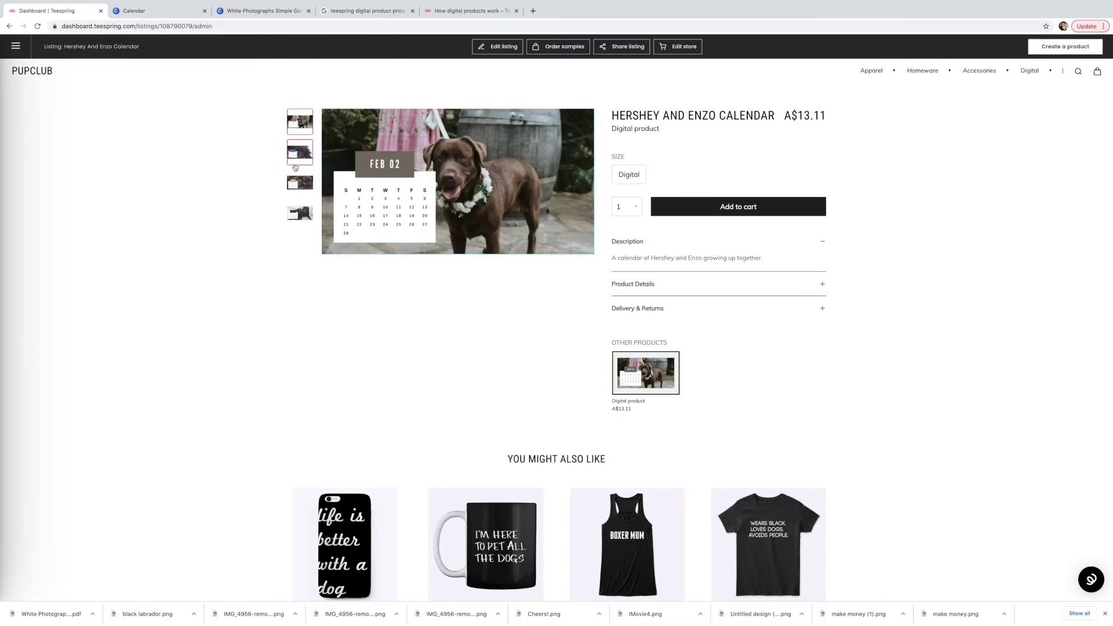
click(304, 149)
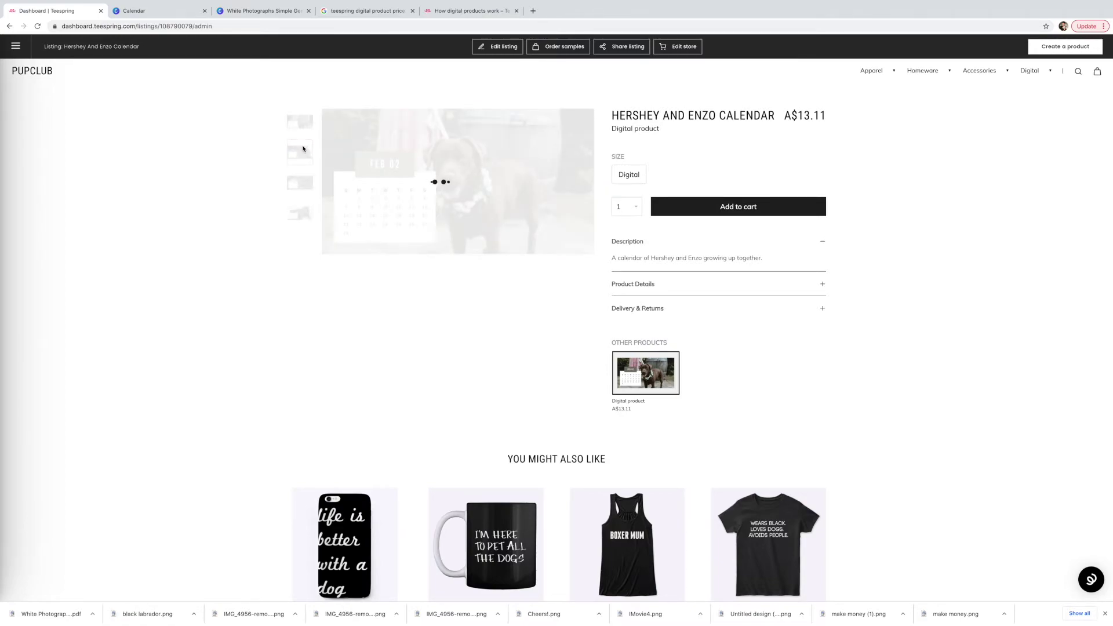
click(299, 122)
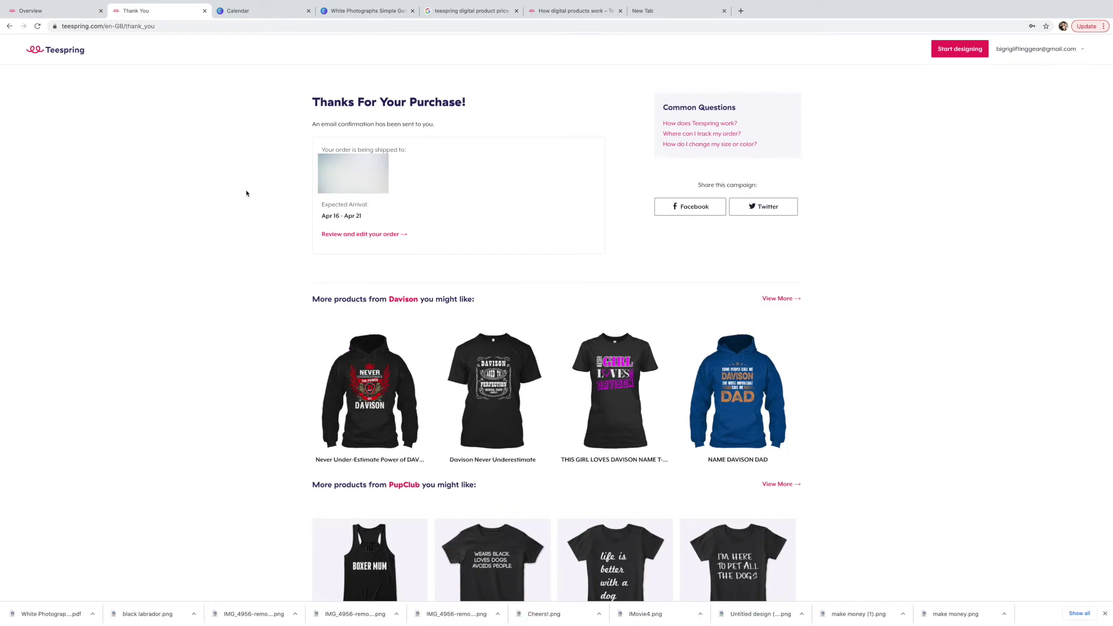
Step: Confirm Hershey And Enzo Calendar heads the Listings dashboard, then go back to the thank-you page
click(51, 7)
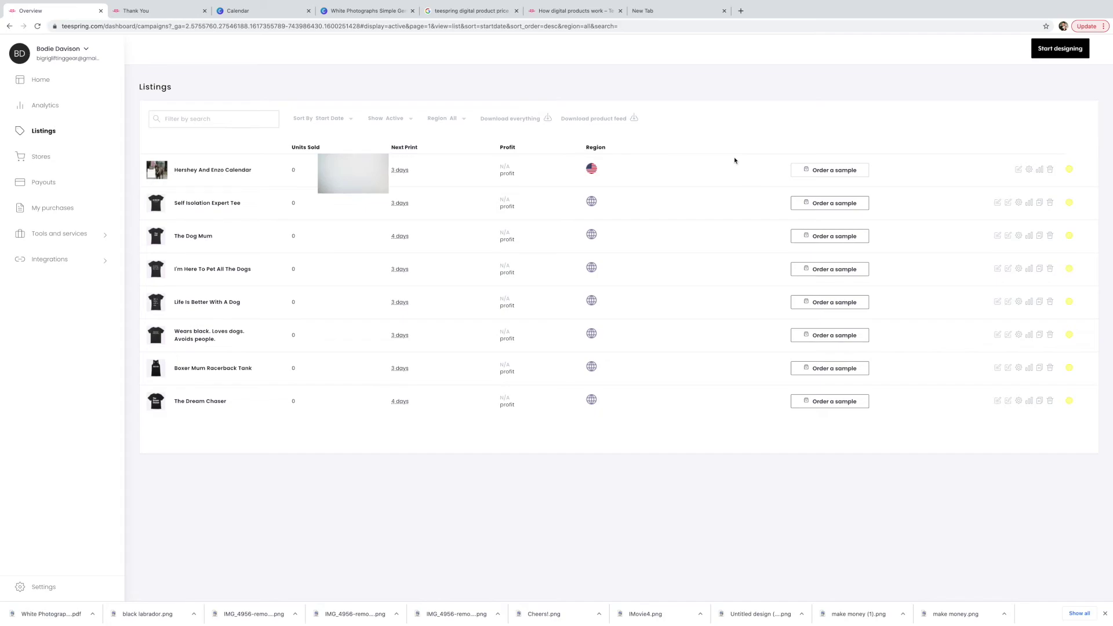
click(128, 10)
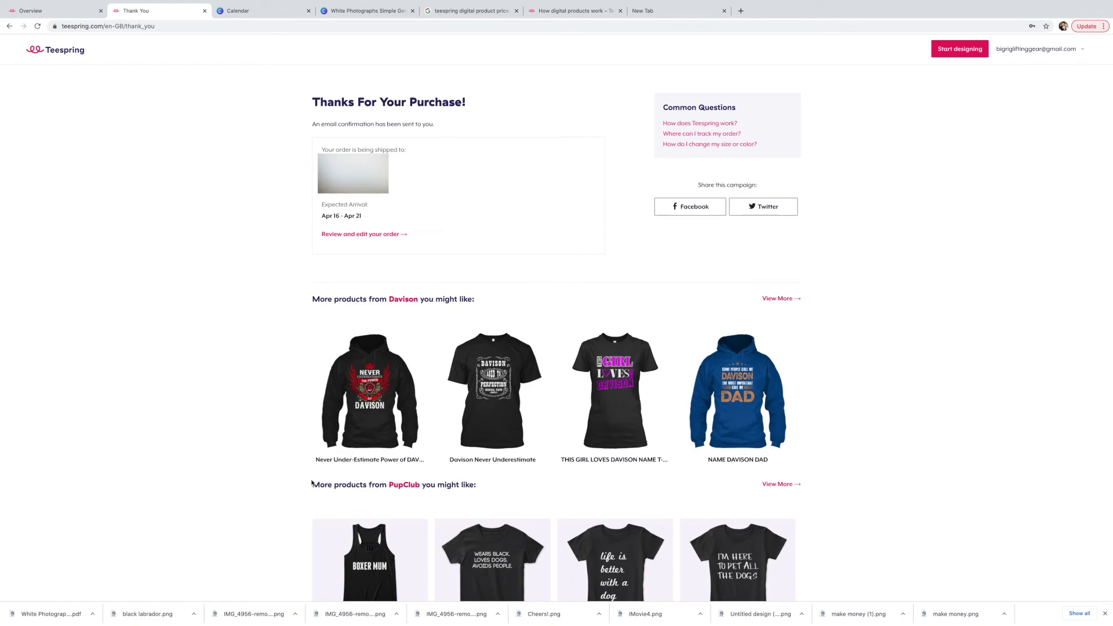
Step: Open the PupClub storefront and scroll to Featured Products showing the calendar at $13.11 AUD
click(404, 485)
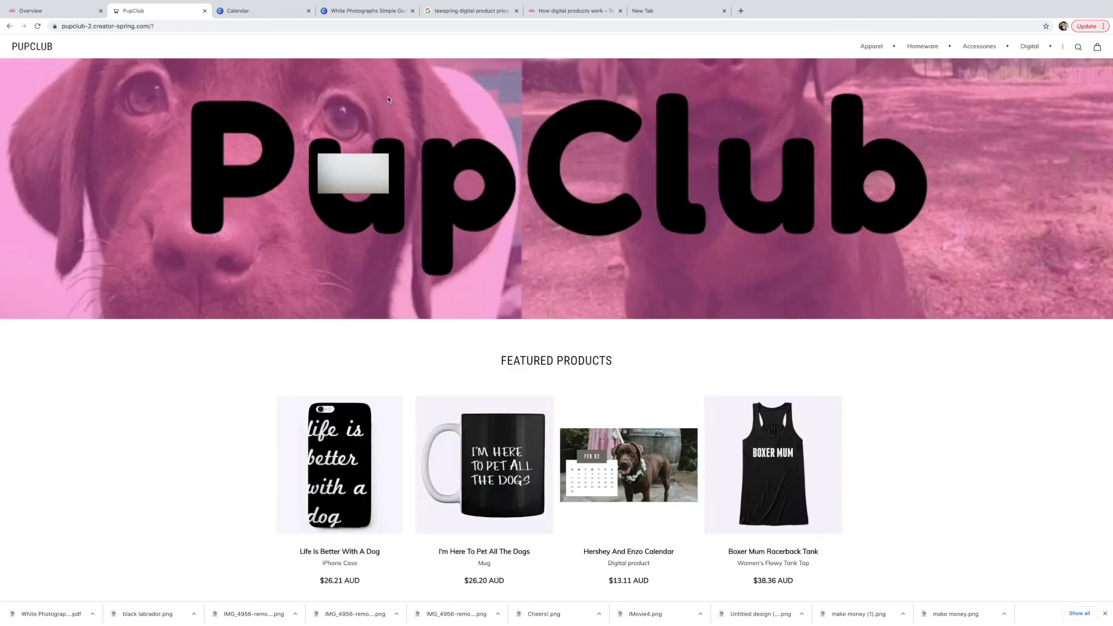
mouse_move(1032, 48)
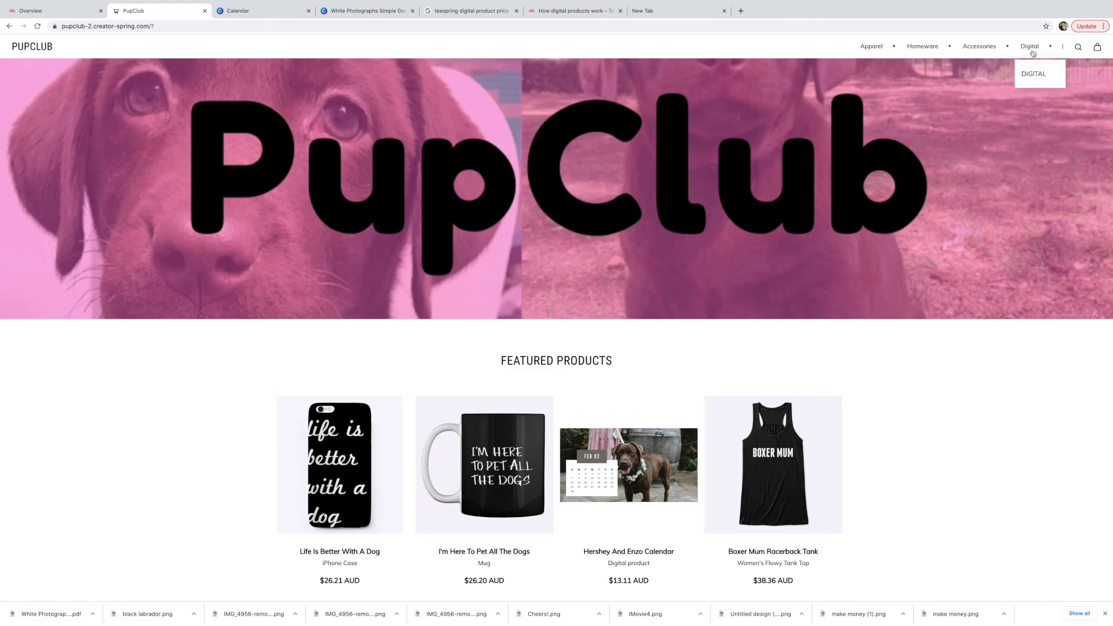
scroll(833, 150, down, 2)
scroll(833, 151, down, 3)
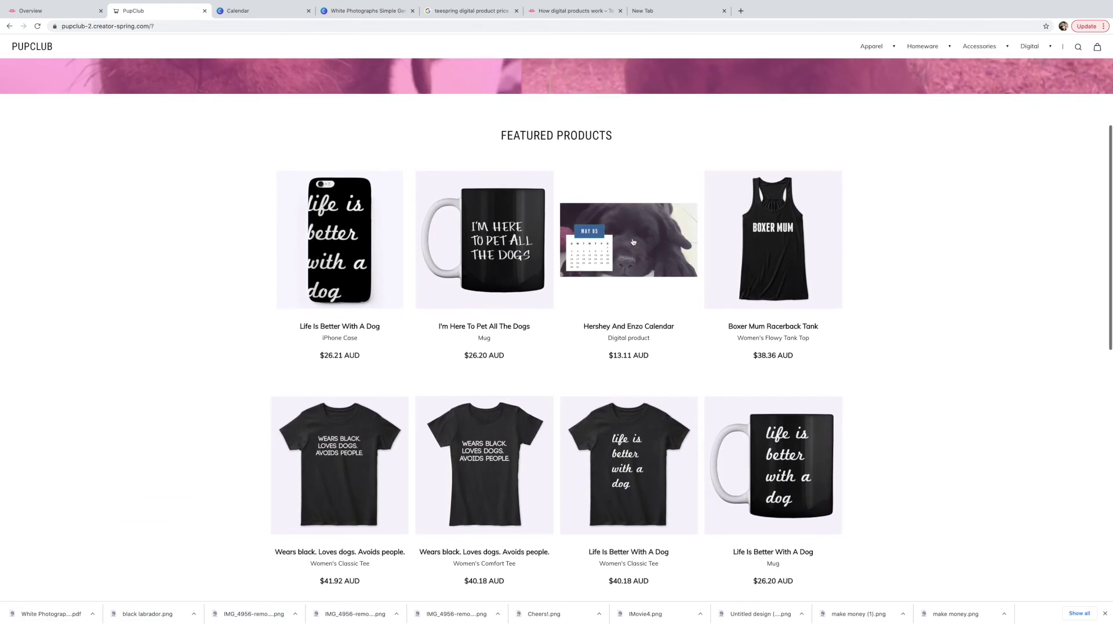